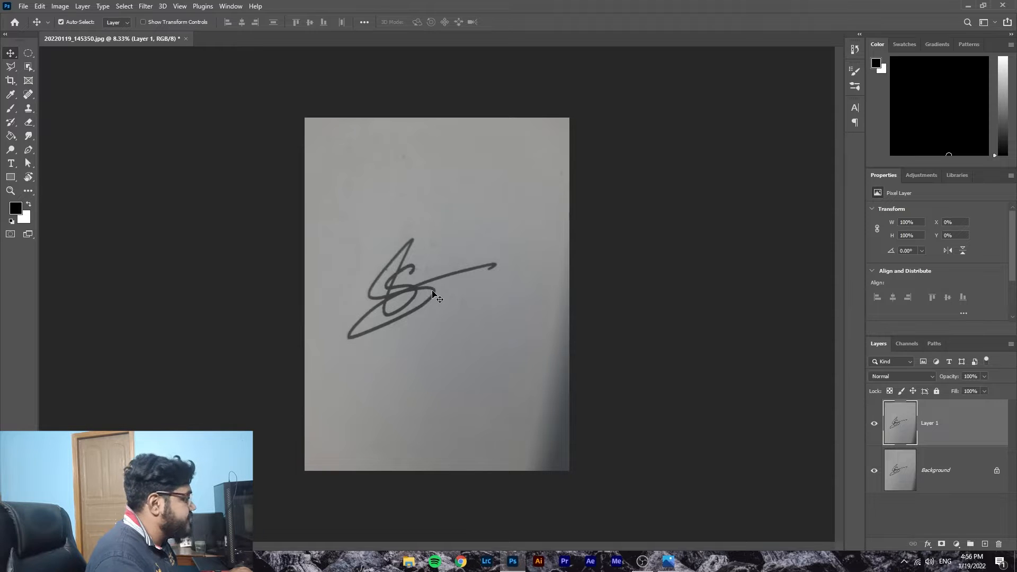
Step: Crop the image to a smaller 1:1 square framed around the signature
click(14, 80)
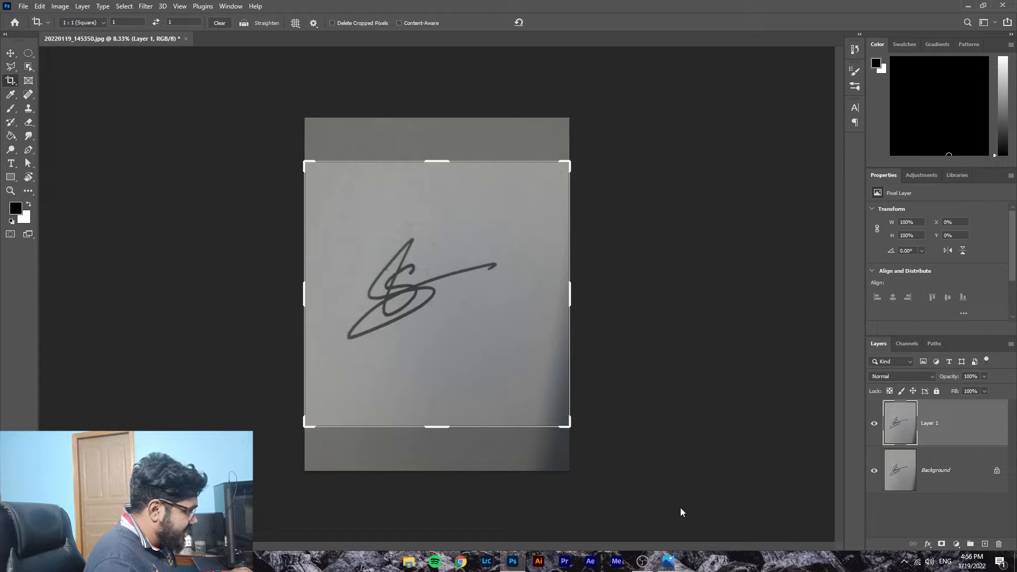
drag(569, 425, 543, 401)
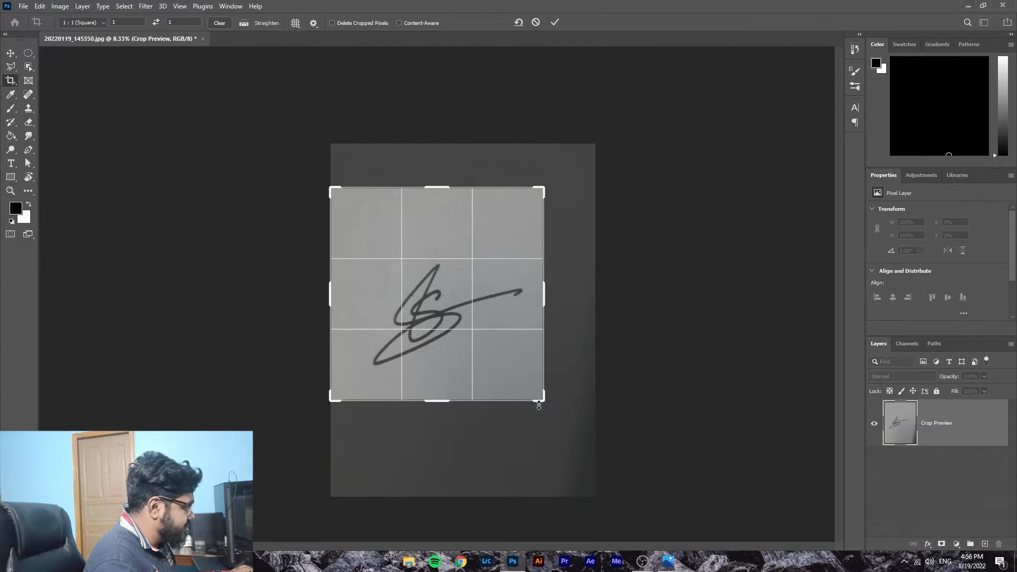
click(555, 22)
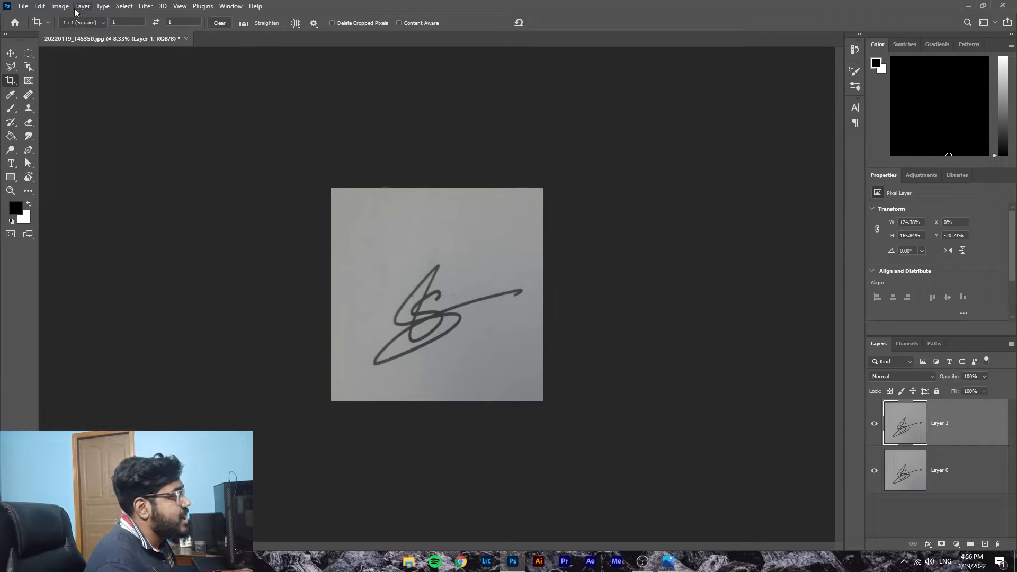
Step: Apply the Camera Raw Filter to Layer 1, starting from Auto white balance and setting the temperature to -6
click(144, 6)
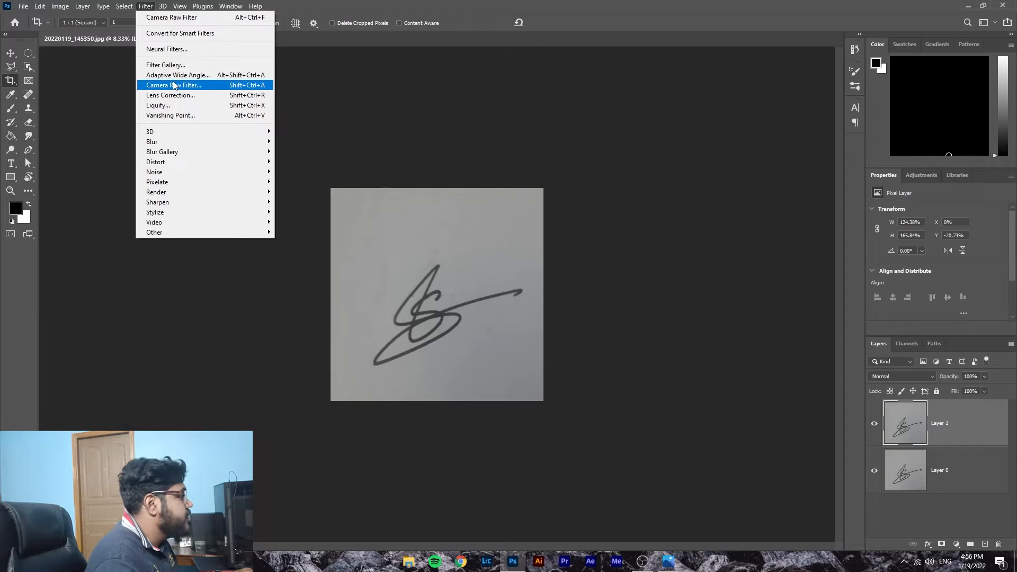
click(174, 85)
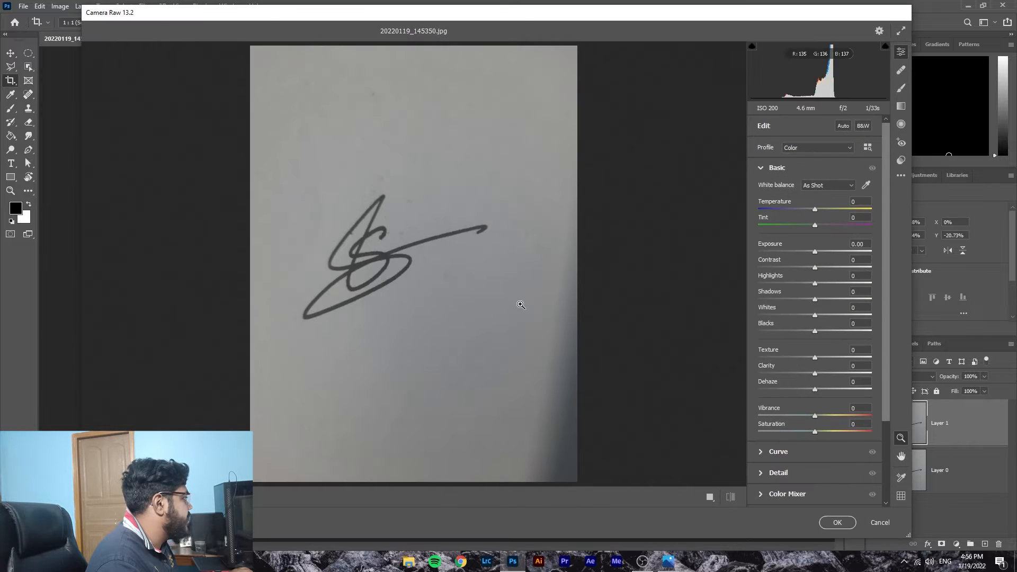
click(827, 184)
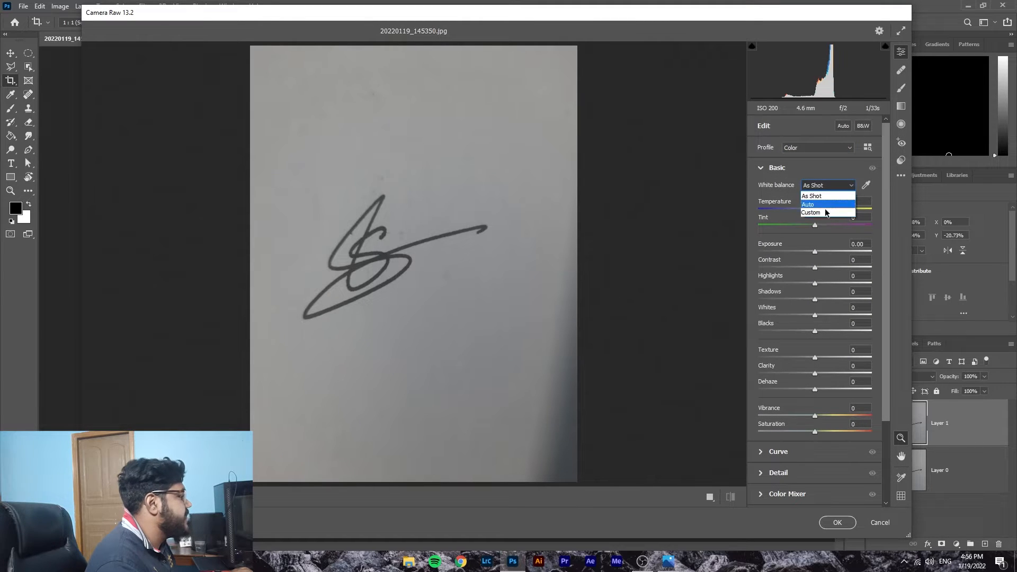
click(821, 197)
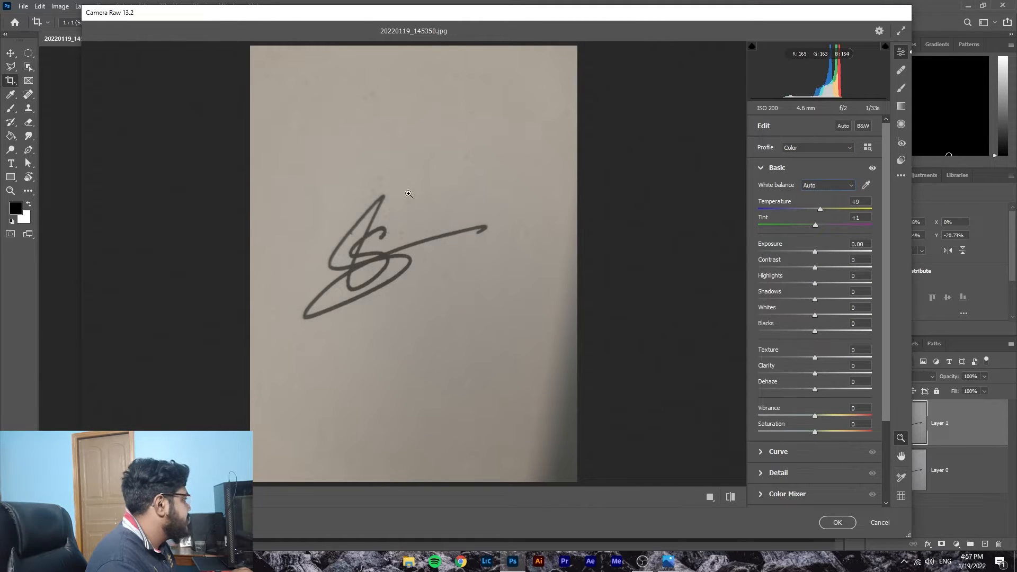
drag(819, 211, 810, 208)
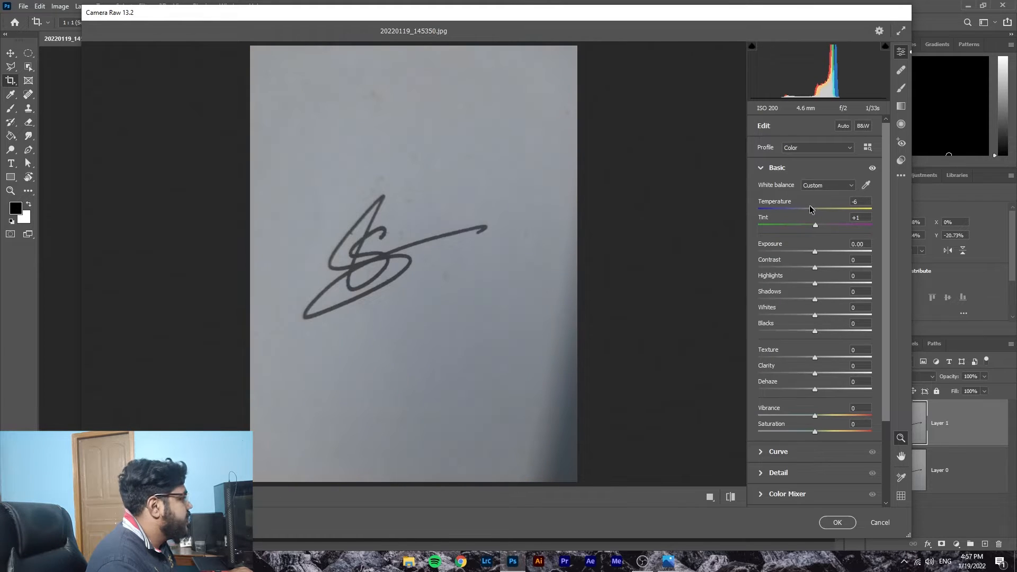
click(834, 522)
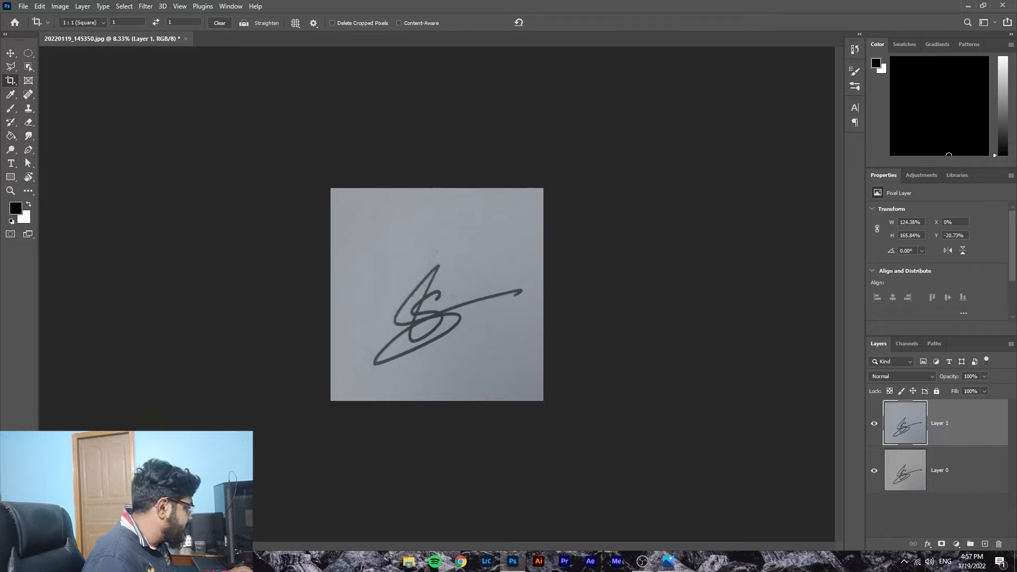
Step: Add an empty layer between Layer 1 and Layer 0, and hide Layer 0
click(985, 544)
drag(948, 440, 939, 473)
click(874, 518)
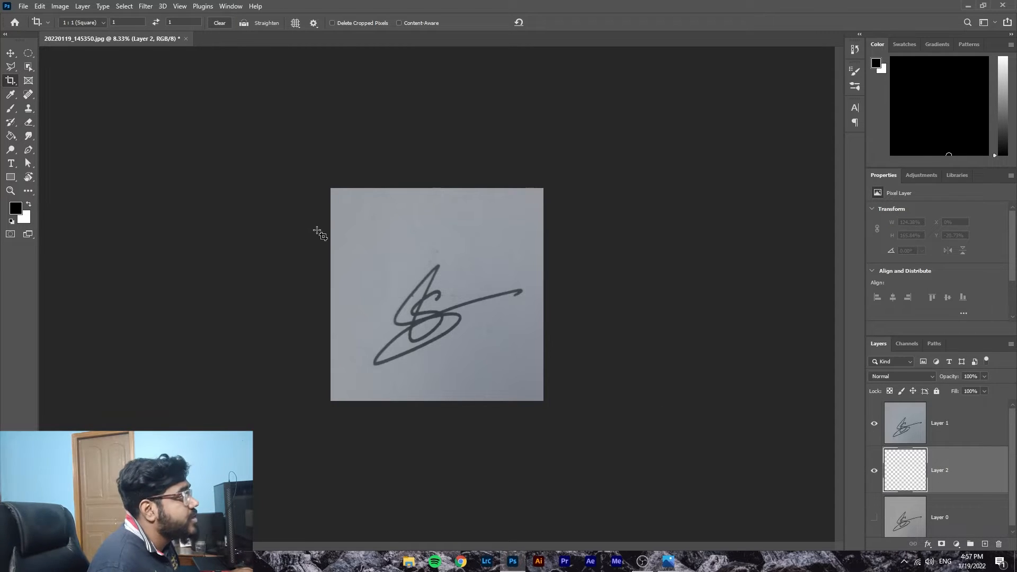
click(124, 6)
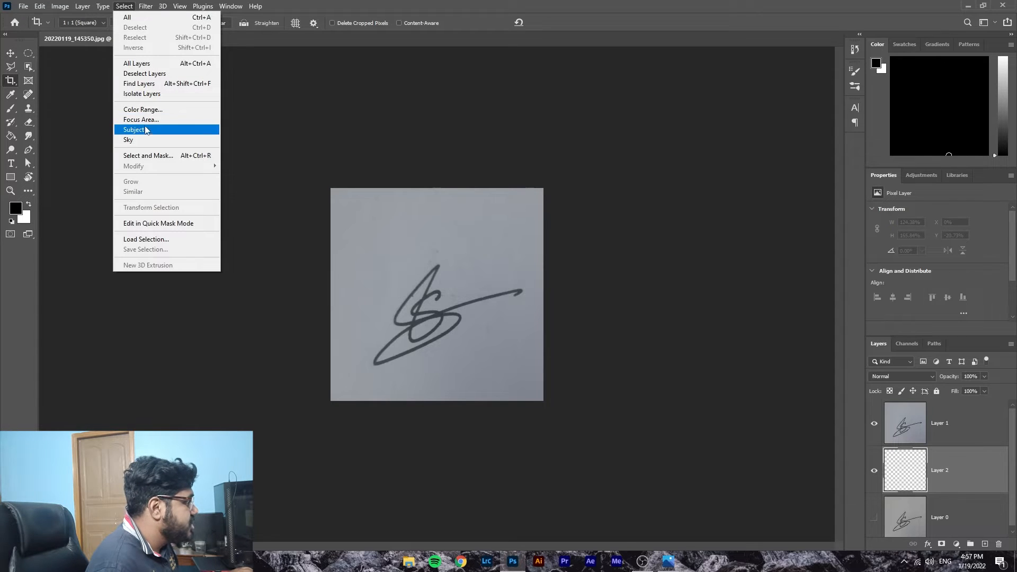
click(142, 109)
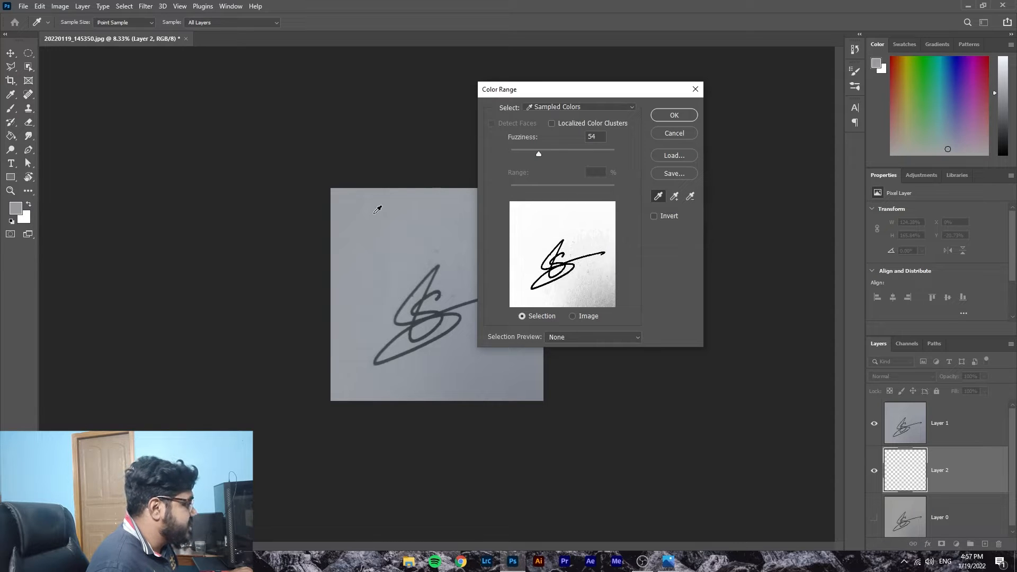
click(673, 115)
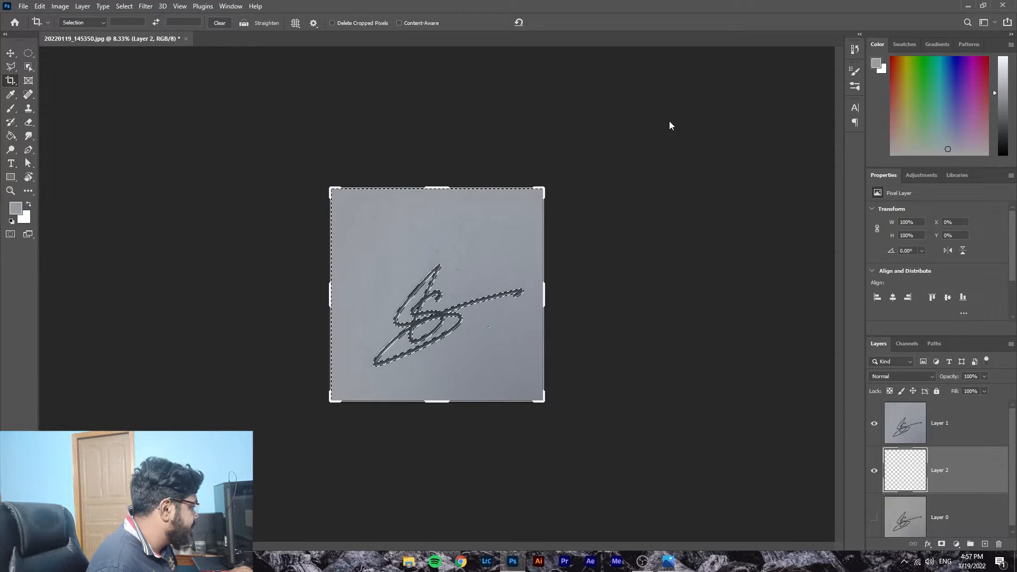
click(899, 429)
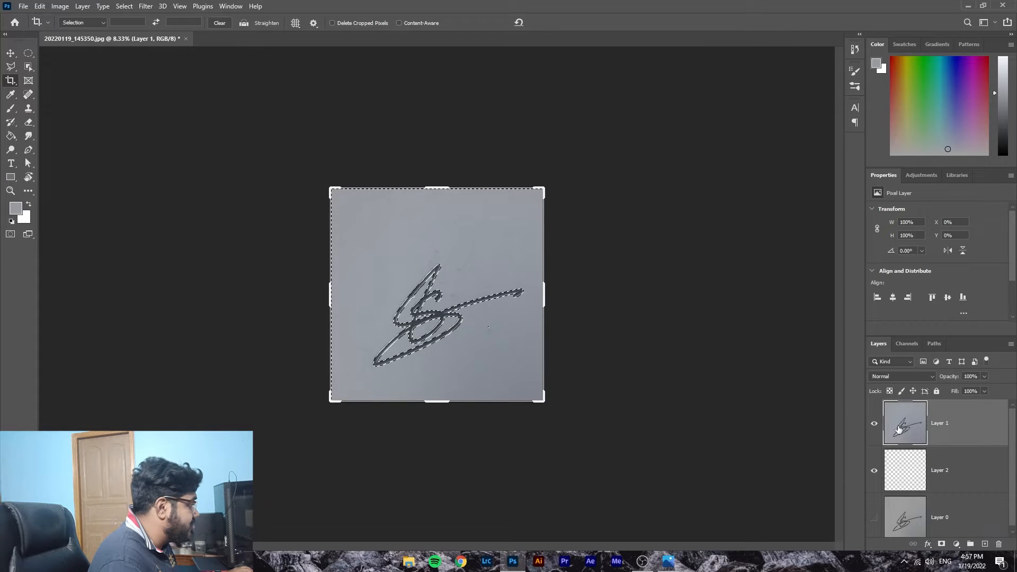
key(ctrl+z)
key(ctrl+z)
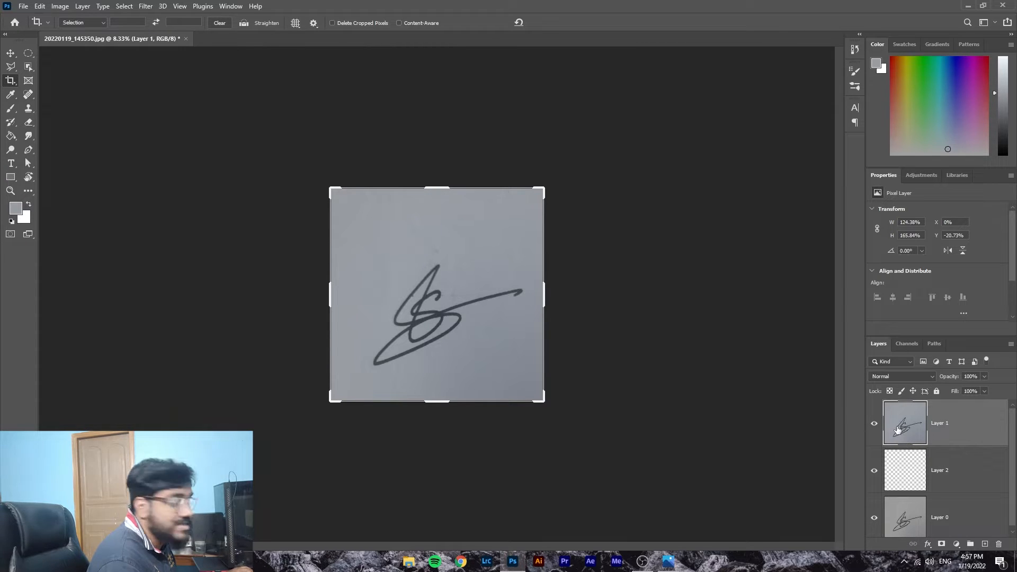
Step: Select the paper background on Layer 1 with Color Range, sampling the grey paper, and delete it
click(897, 477)
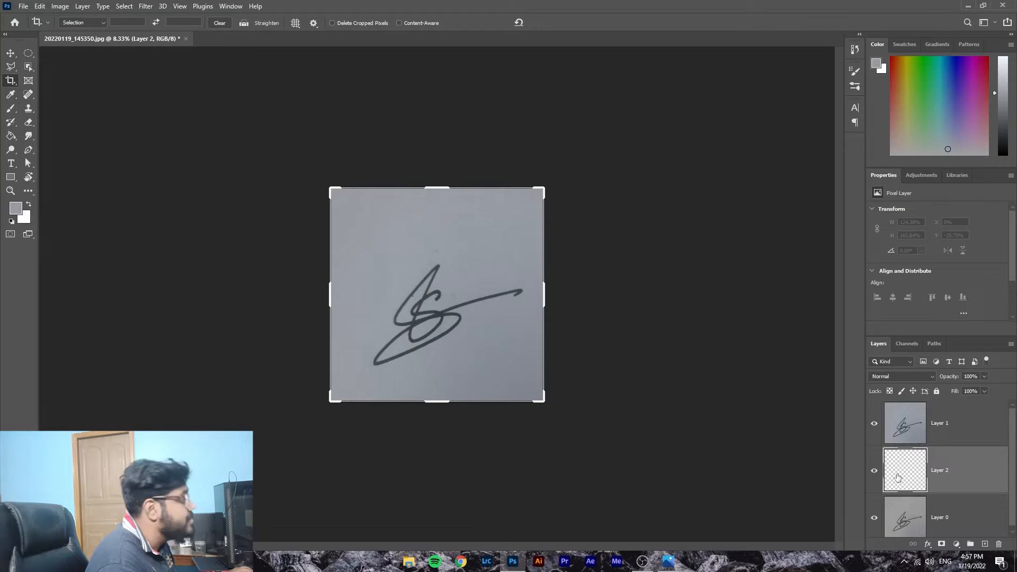
click(907, 434)
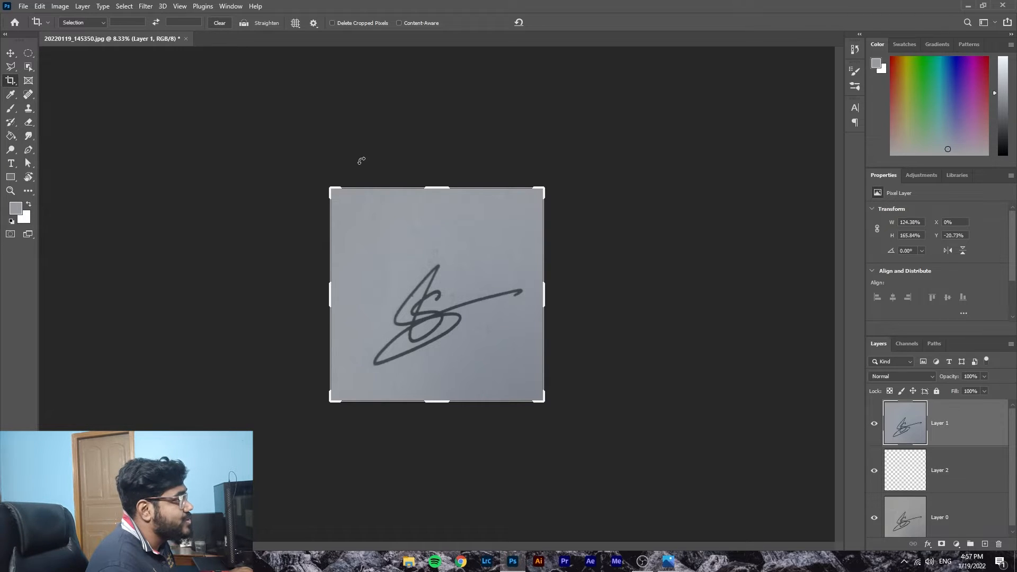
click(126, 6)
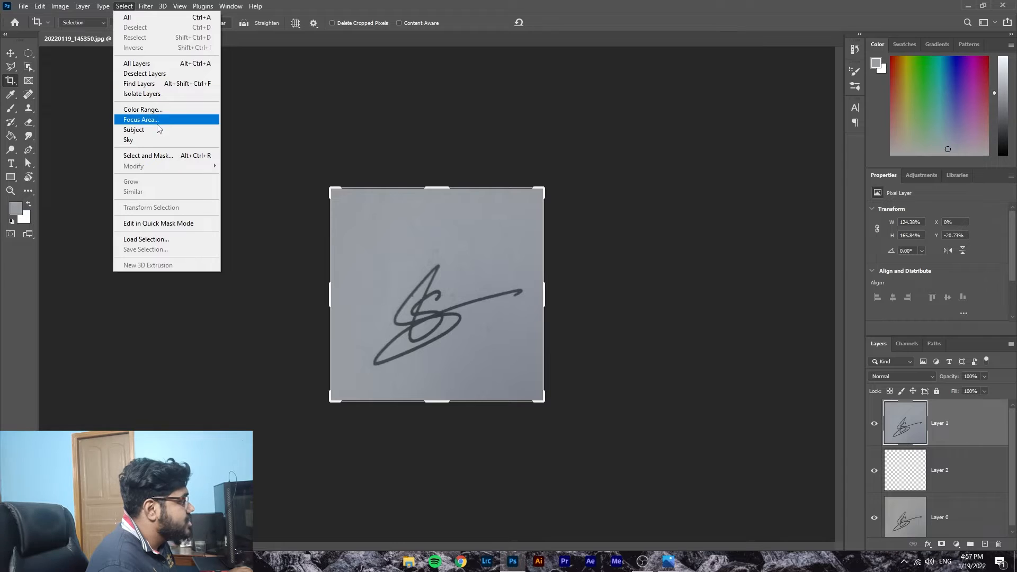
click(159, 106)
click(388, 214)
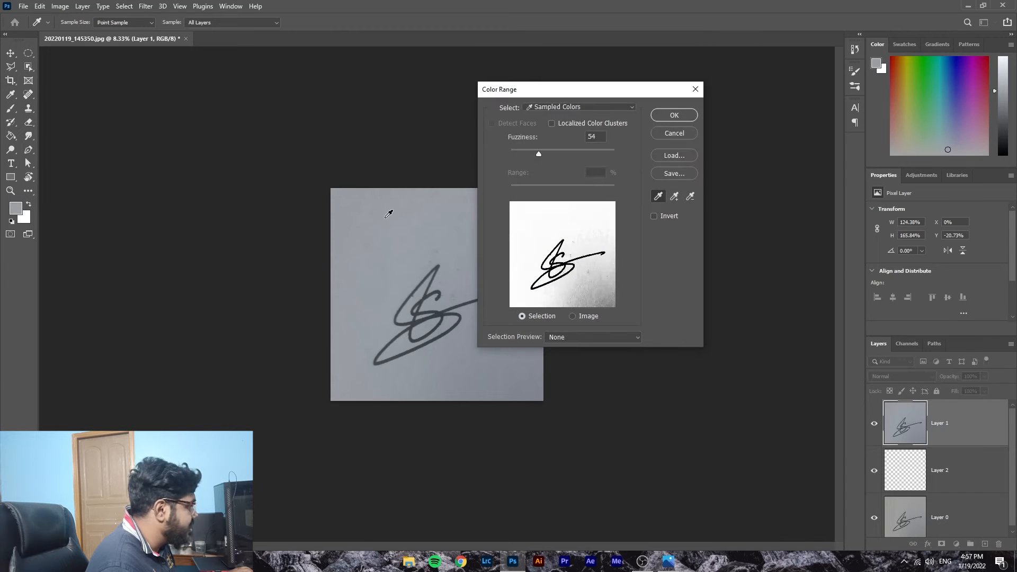
click(674, 116)
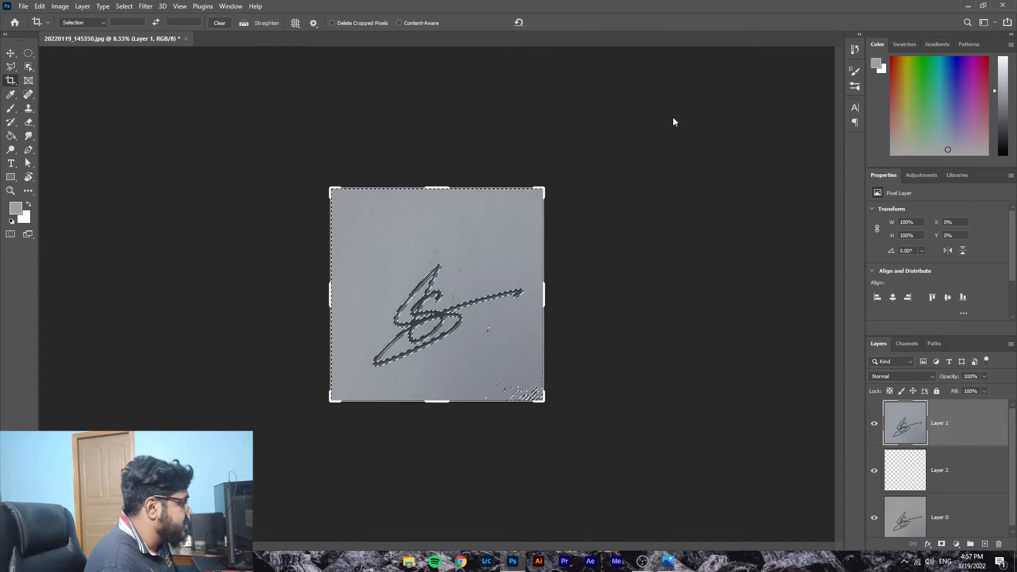
key(Delete)
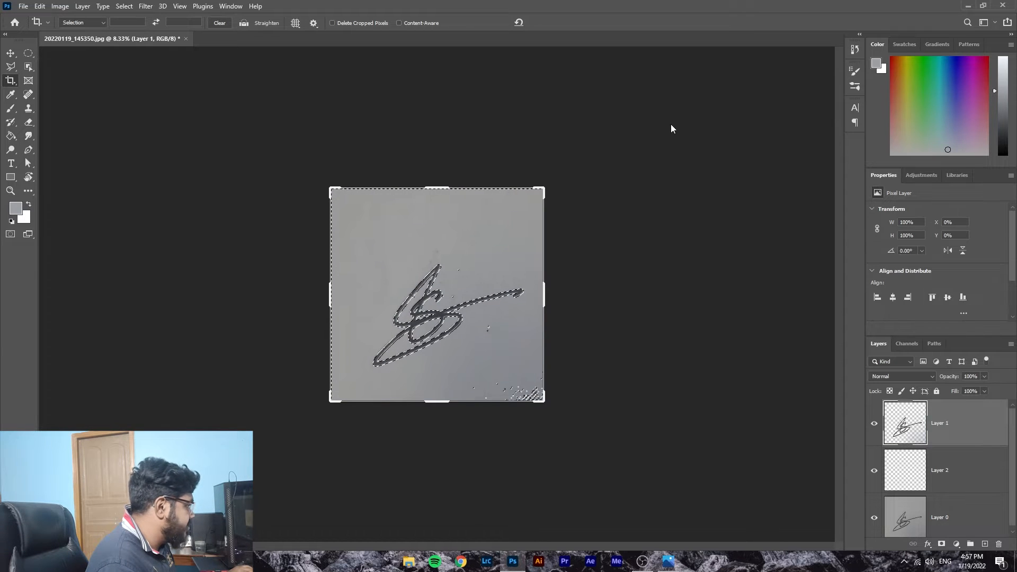
Step: Hide Layer 0, clear the selection and leave the Crop tool for the Move tool
click(875, 518)
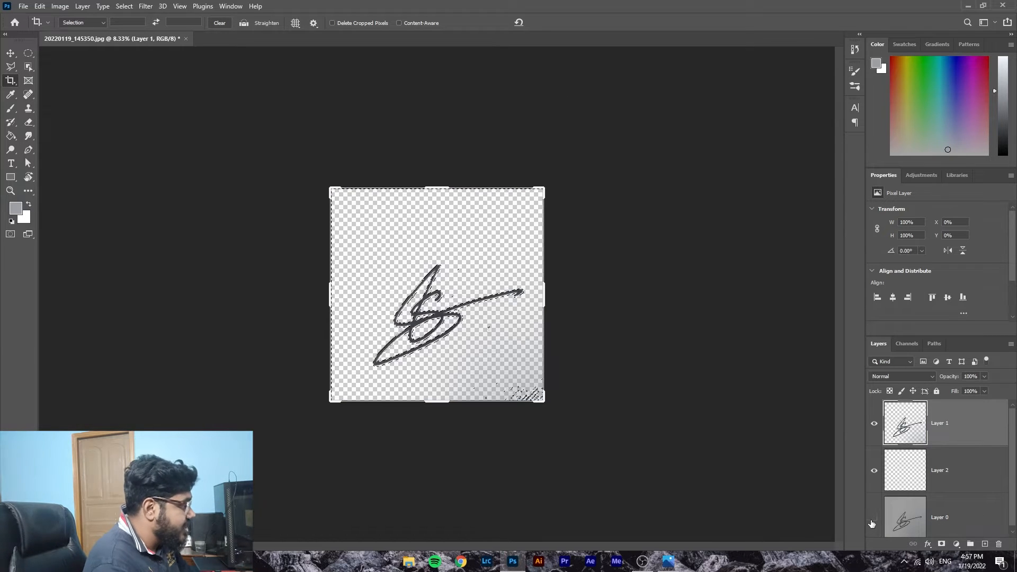
key(ctrl+d)
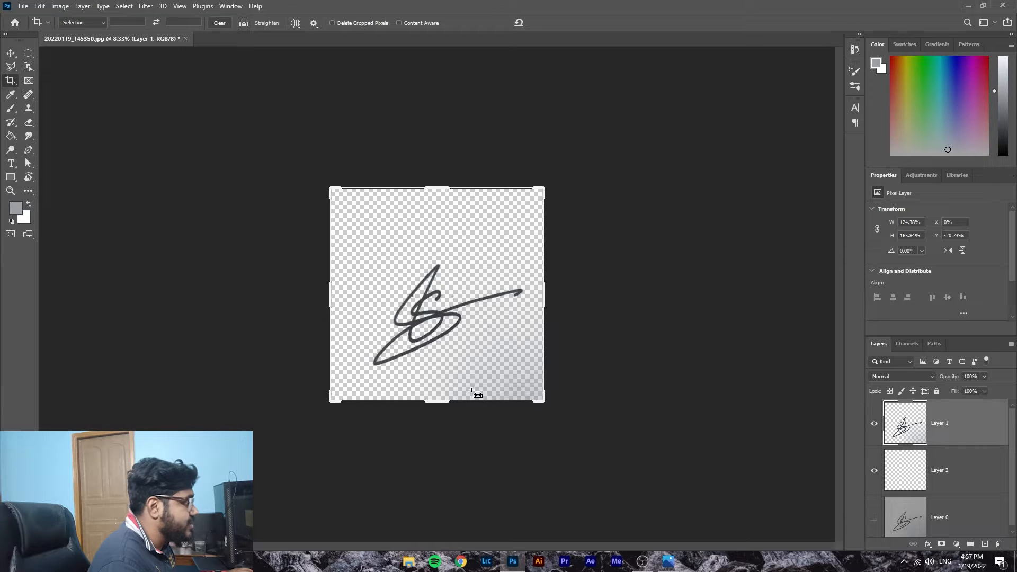
click(11, 53)
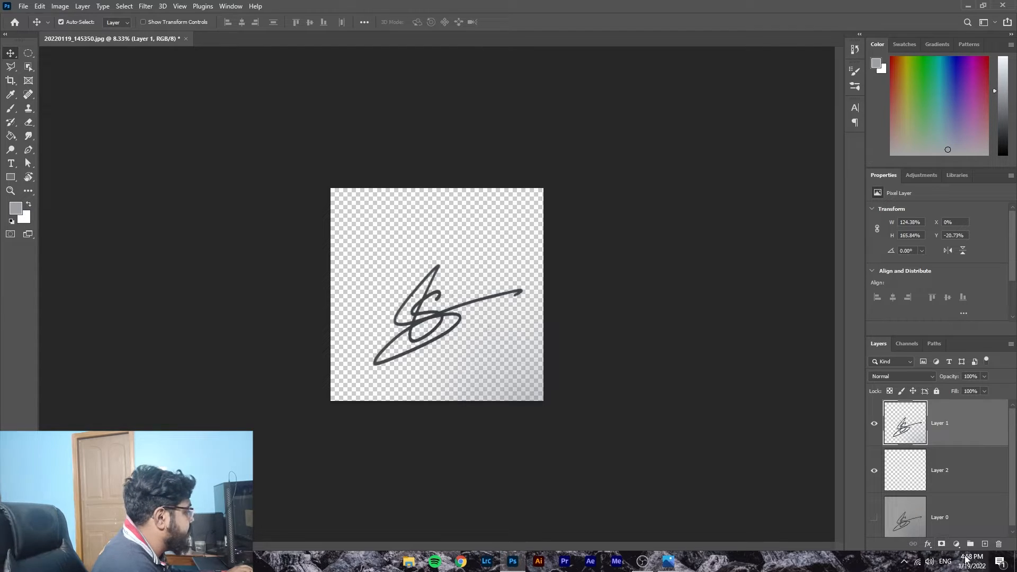
Step: Add an empty layer above Layer 1 and select the signature strokes on Layer 1 with Color Range, sampling the dark ink
click(985, 544)
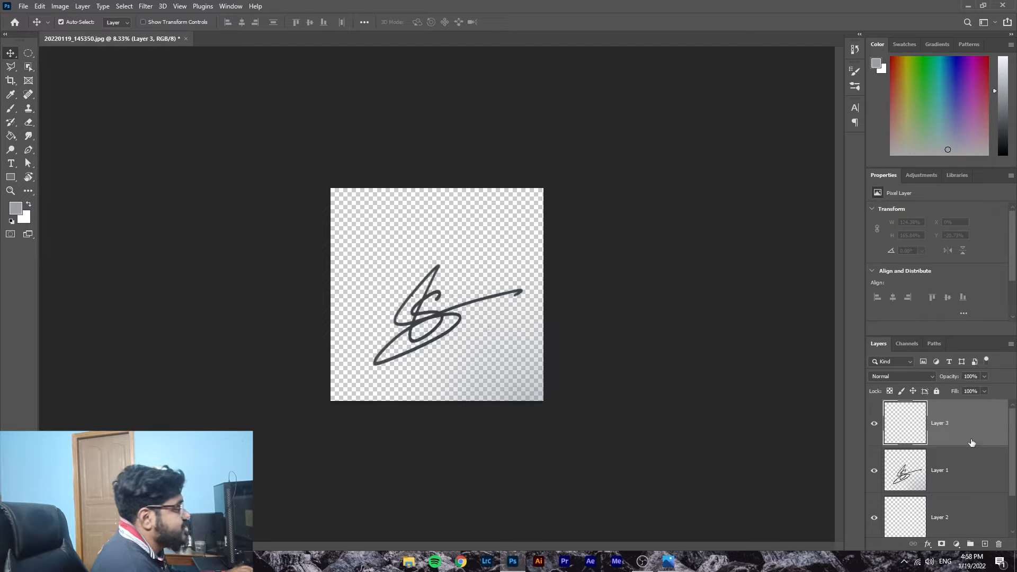
click(914, 478)
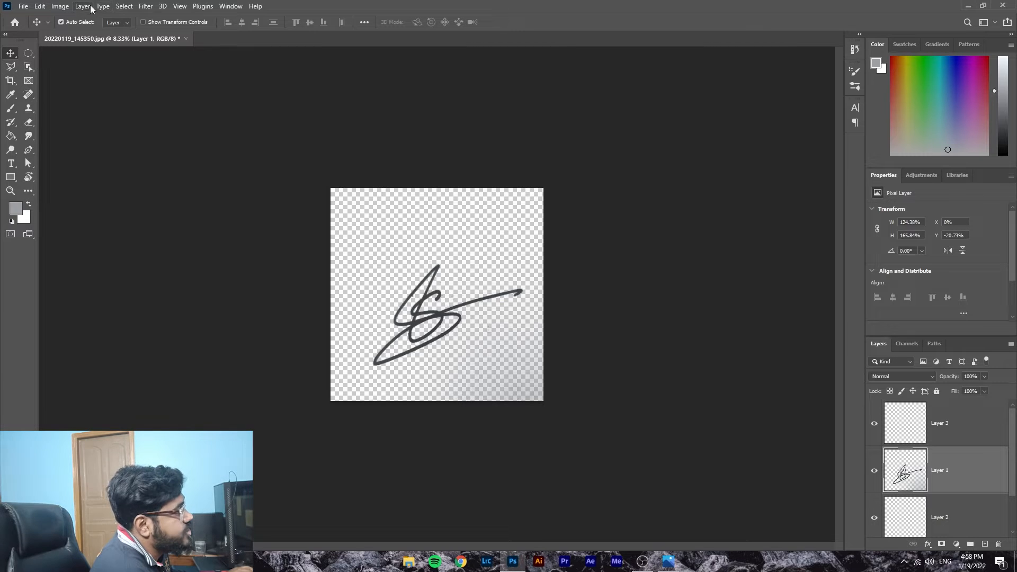
click(125, 6)
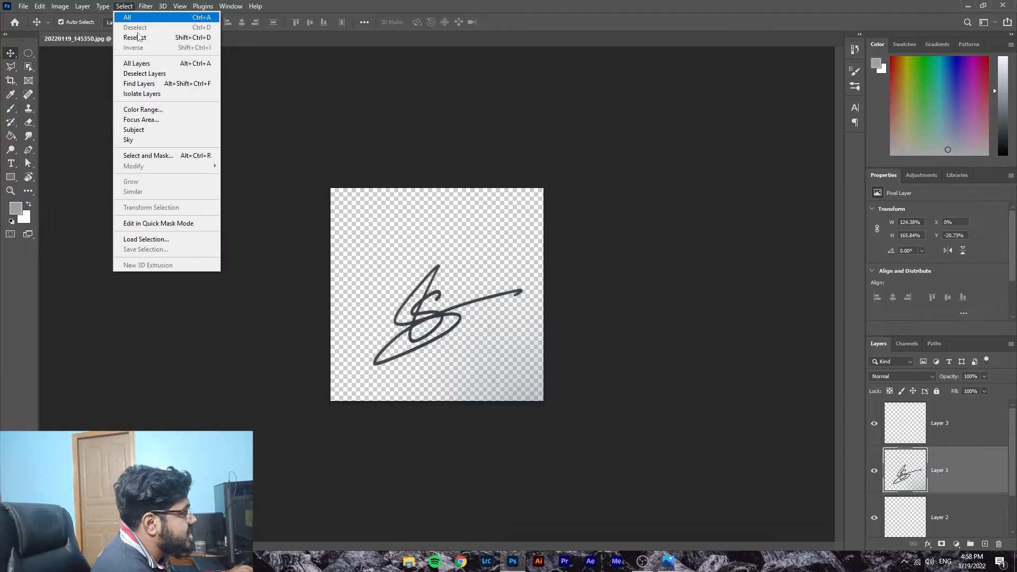
click(151, 111)
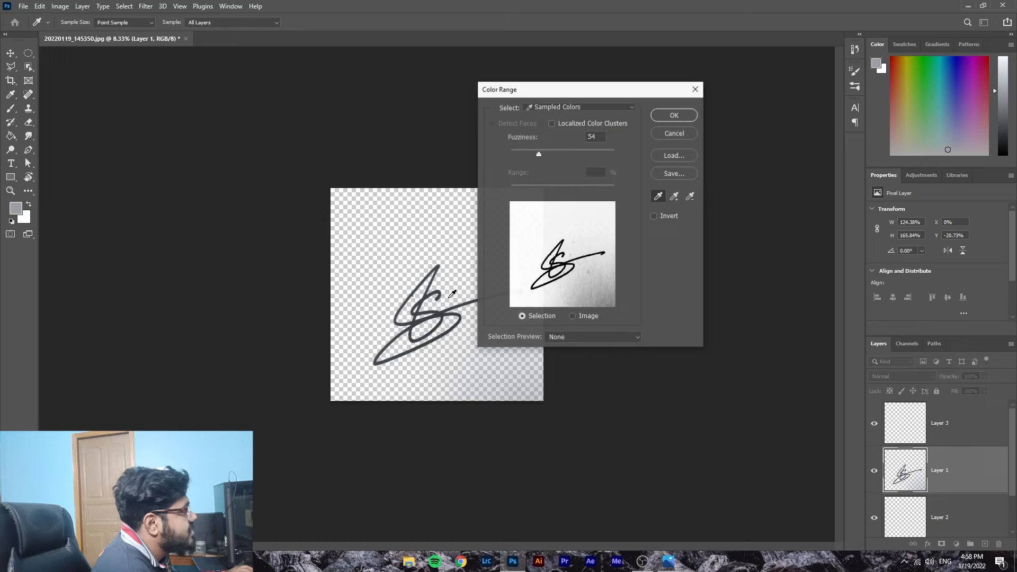
click(429, 316)
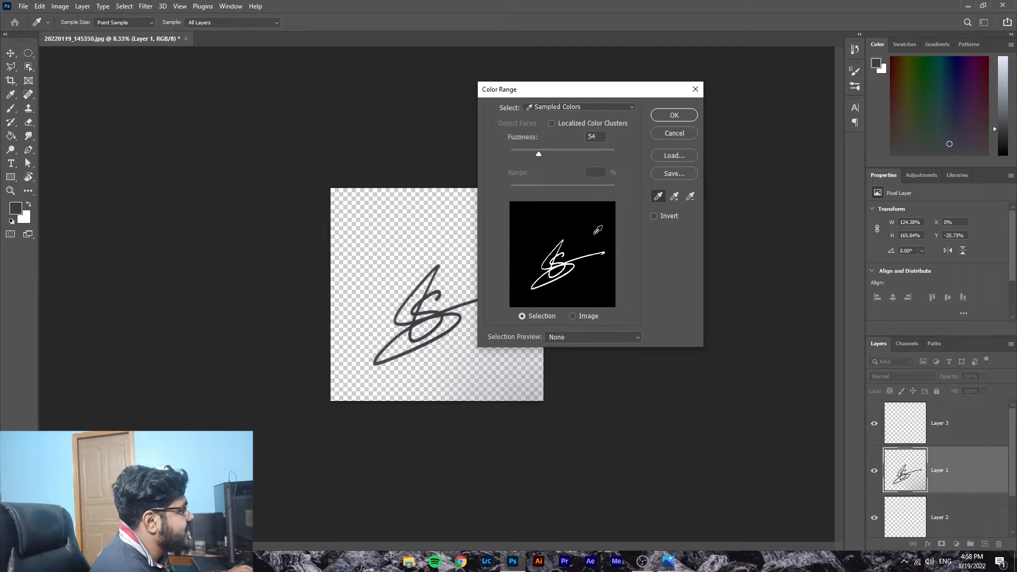
click(681, 117)
key(v)
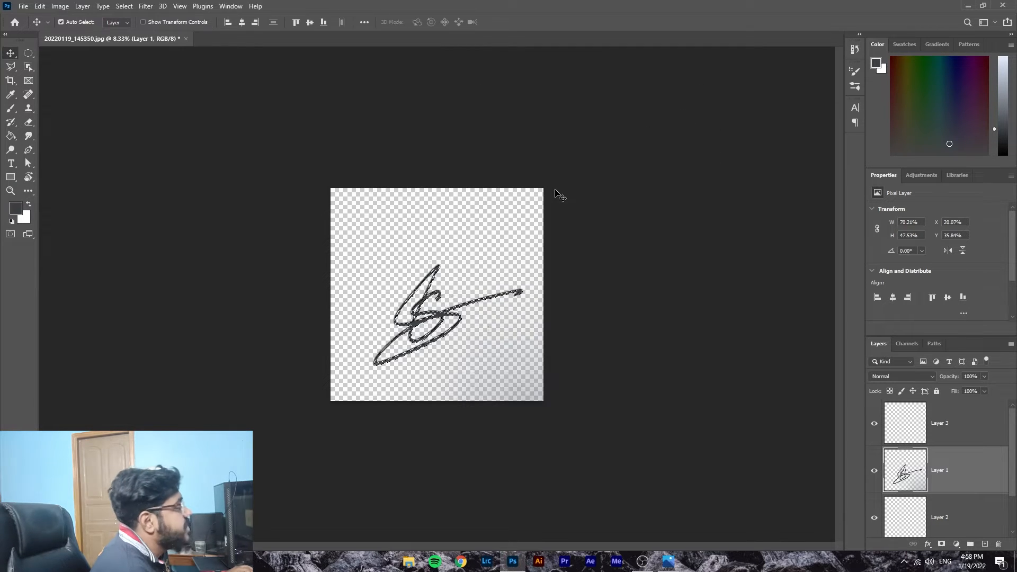
Step: Fill the signature selection with default black on Layer 3 using the Paint Bucket, with Layer 1 hidden, and deselect
click(12, 222)
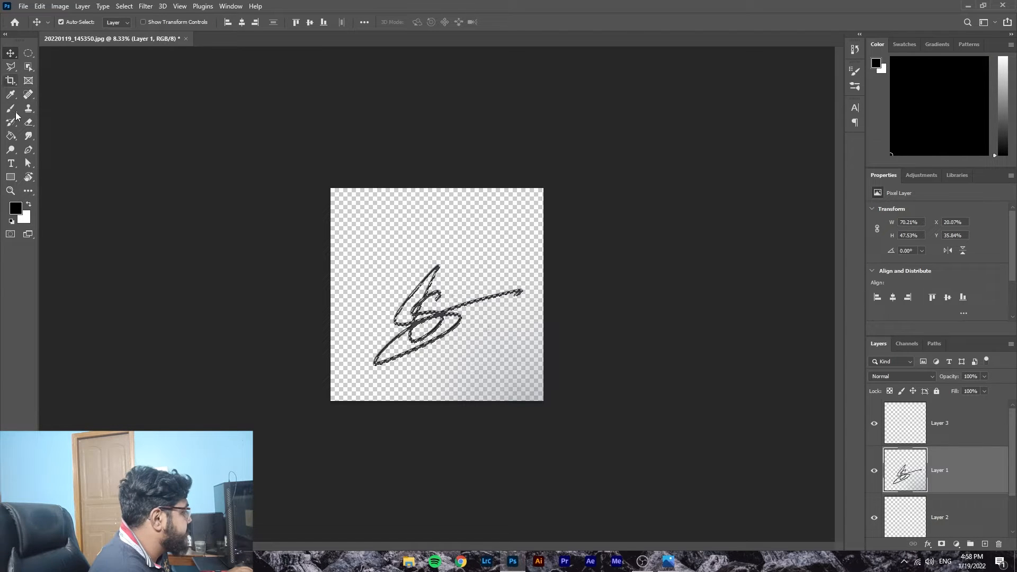
click(909, 419)
click(874, 471)
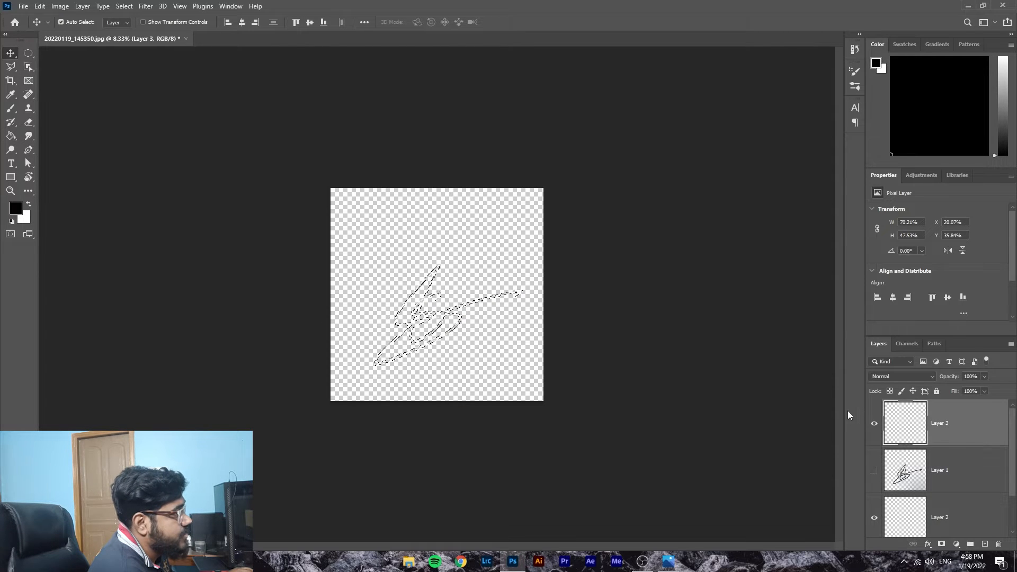
click(10, 137)
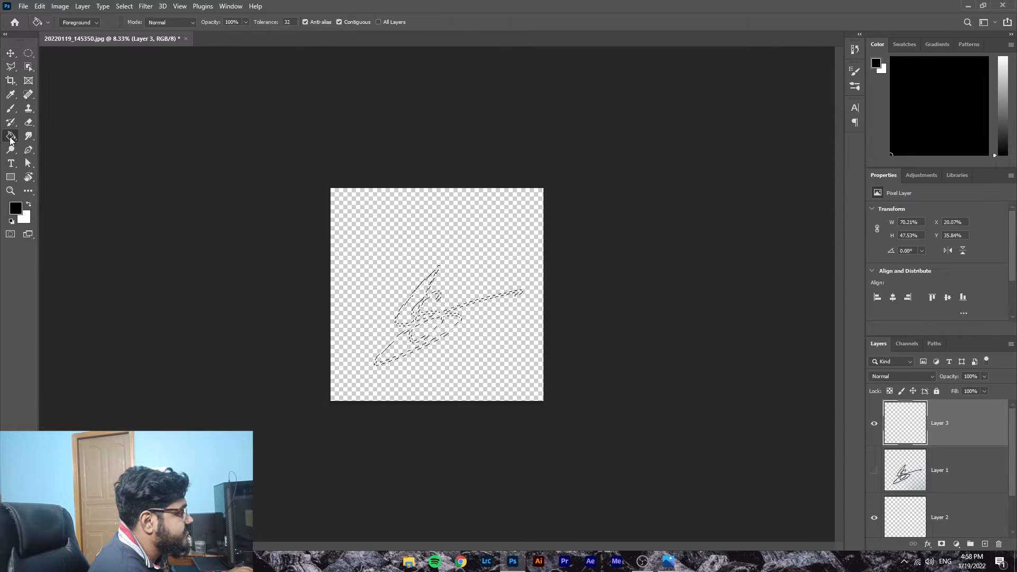
click(430, 326)
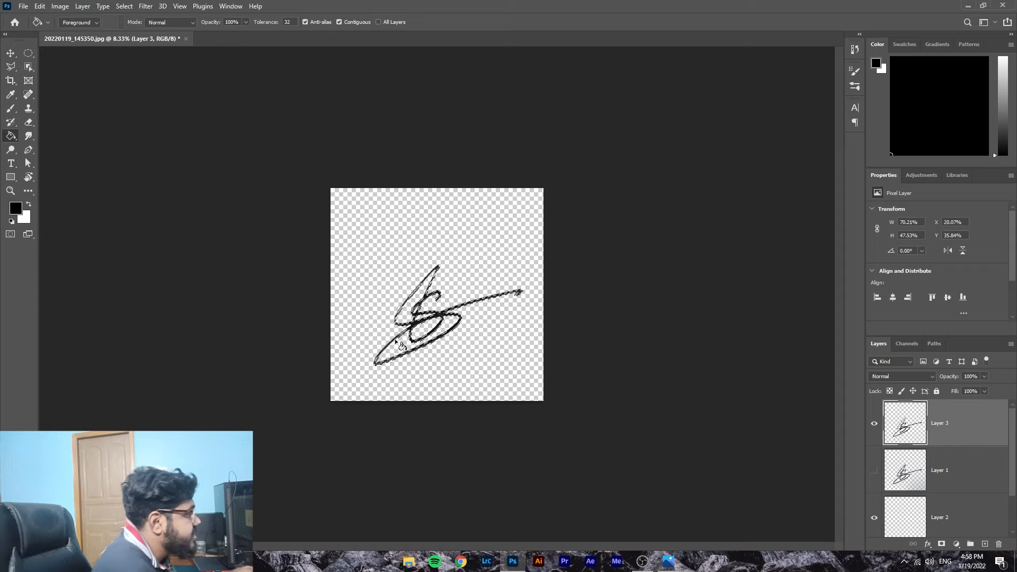
key(ctrl+d)
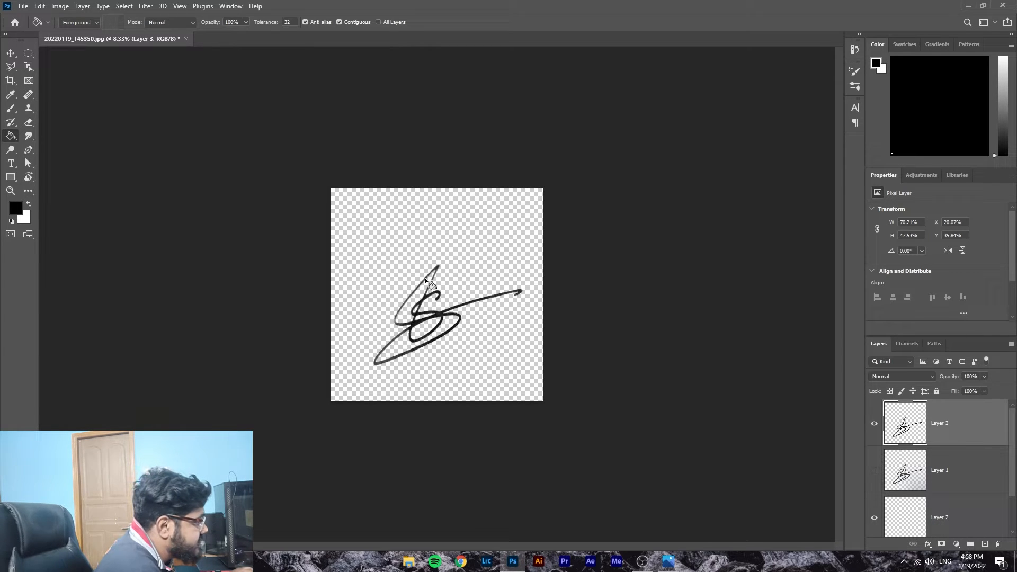
Step: Fill the selected signature strokes on Layer 3 with black once more, clear the selection, and hide Layer 2
click(413, 304)
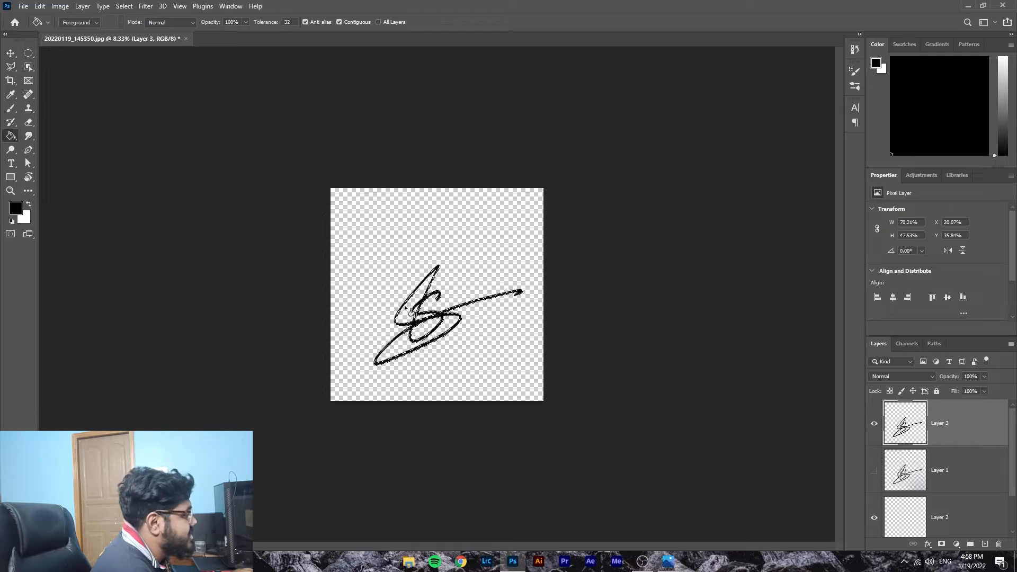
key(v)
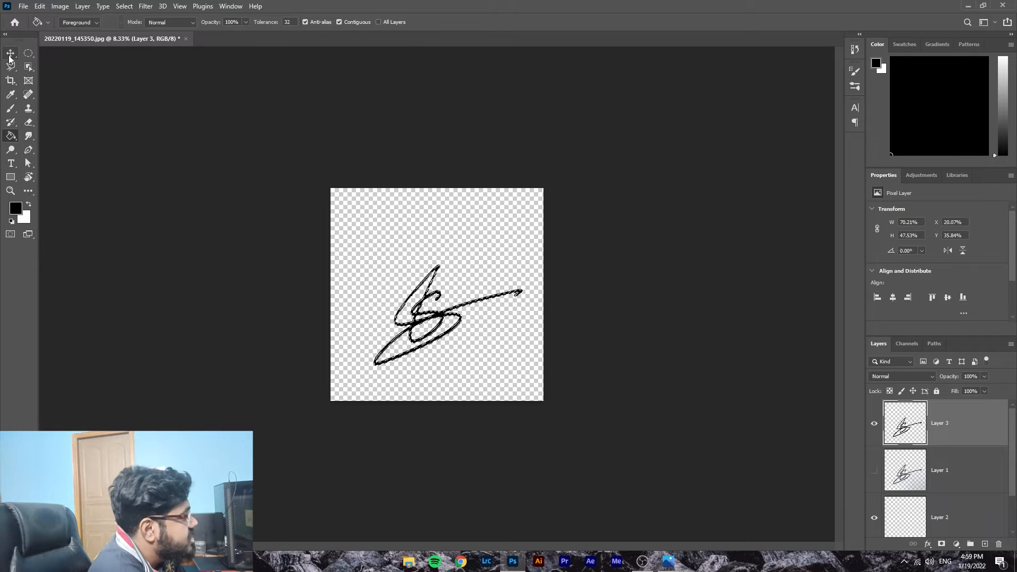
key(ctrl+d)
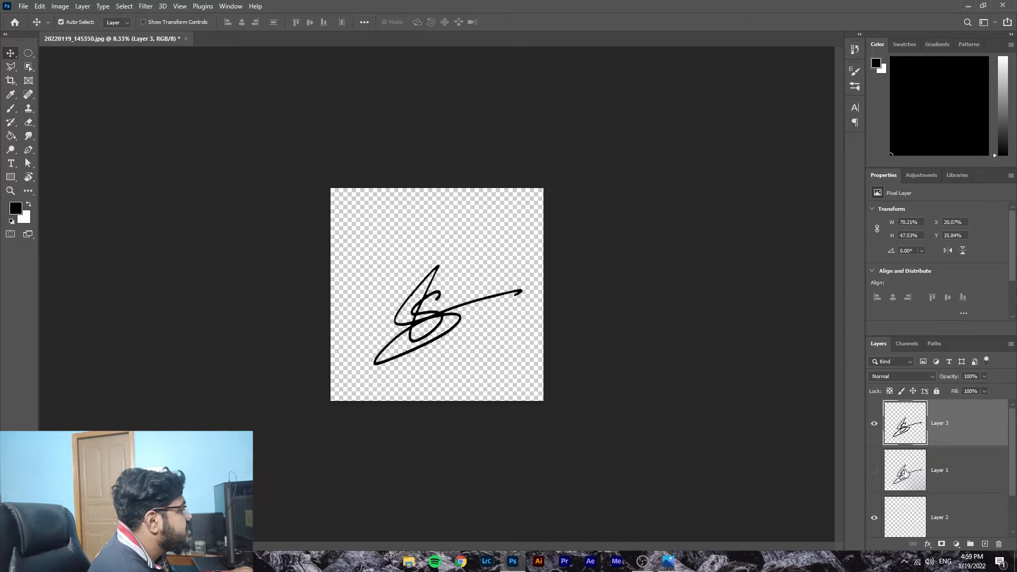
scroll(875, 519, down, 1)
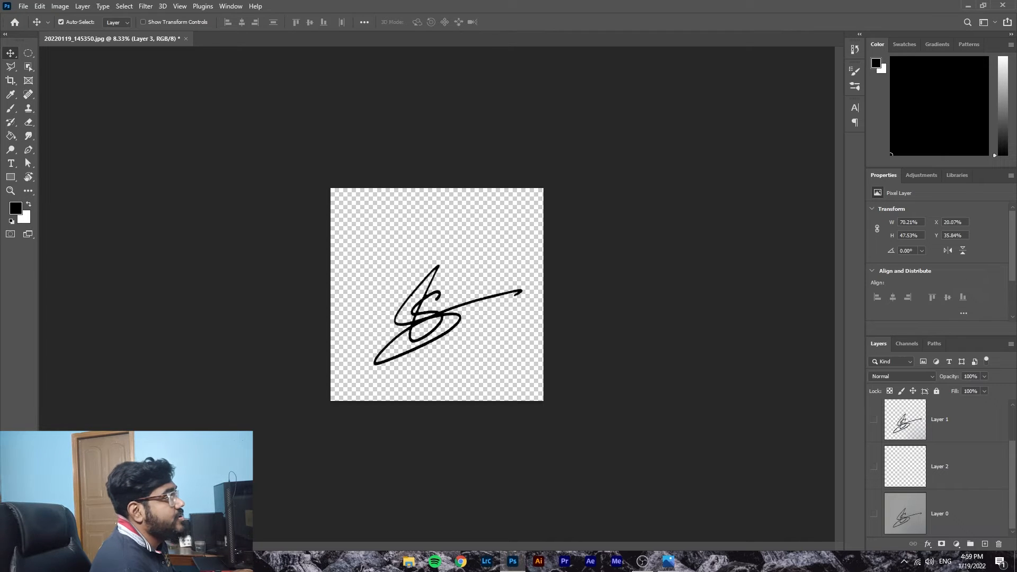
Step: Define the black signature as a brush preset named "sign 2" and stamp it once above the original signature
click(40, 6)
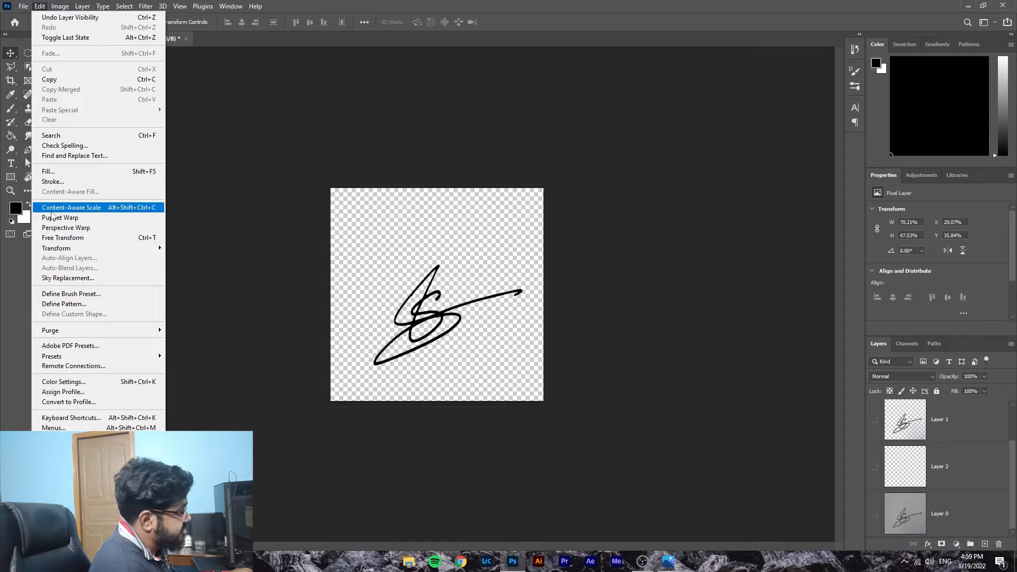
click(72, 296)
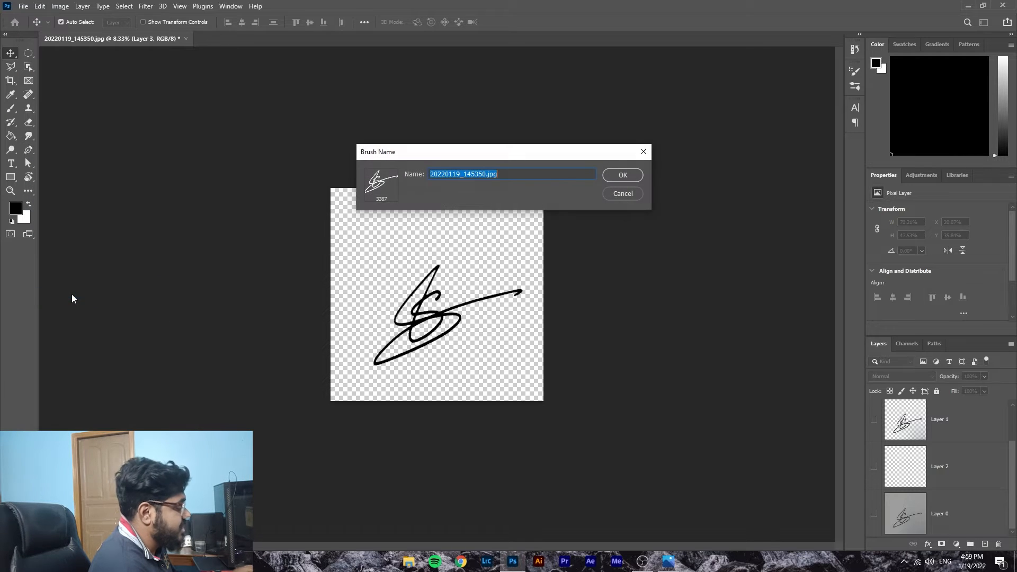
text(2022011)
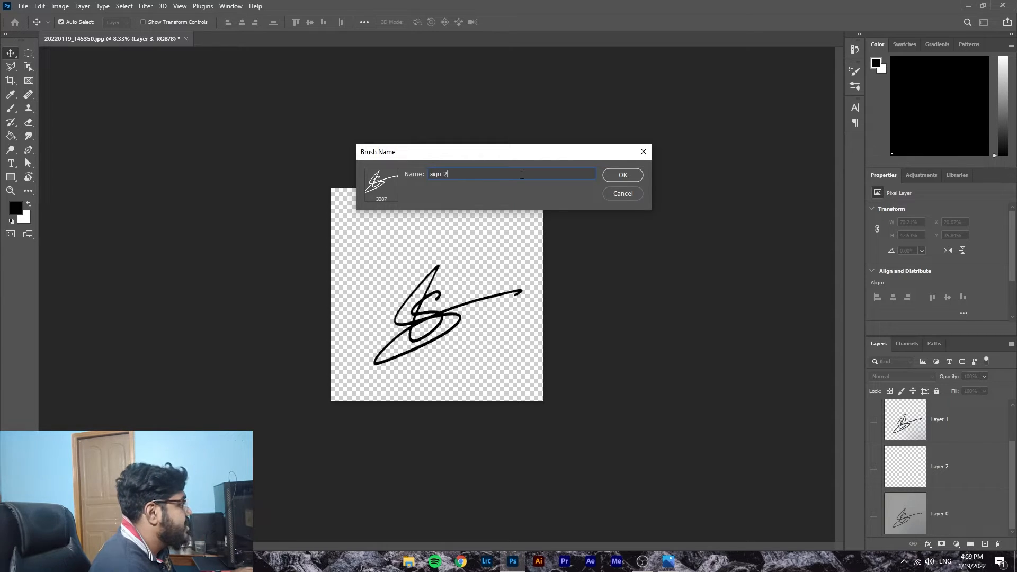
click(630, 176)
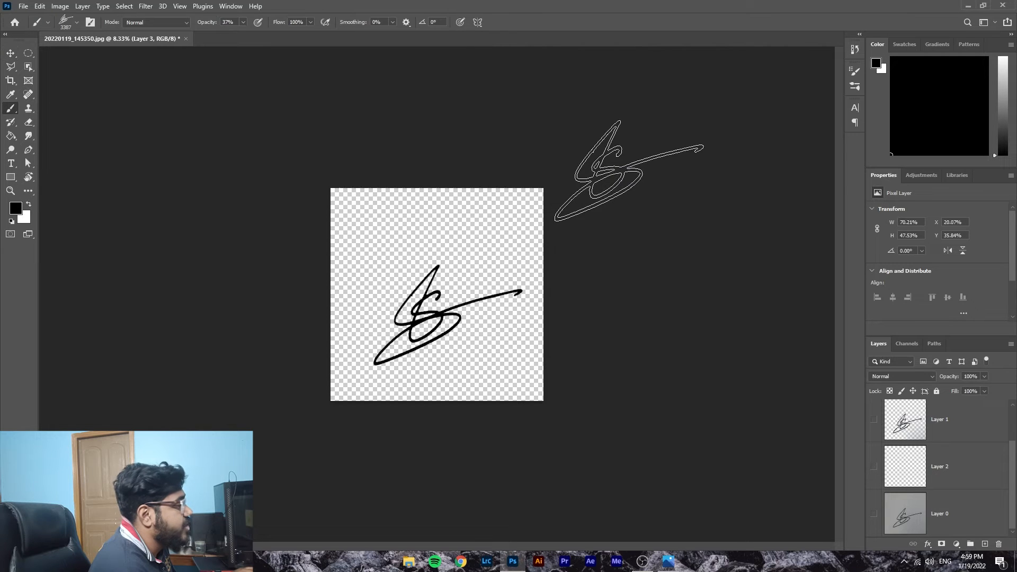
click(422, 231)
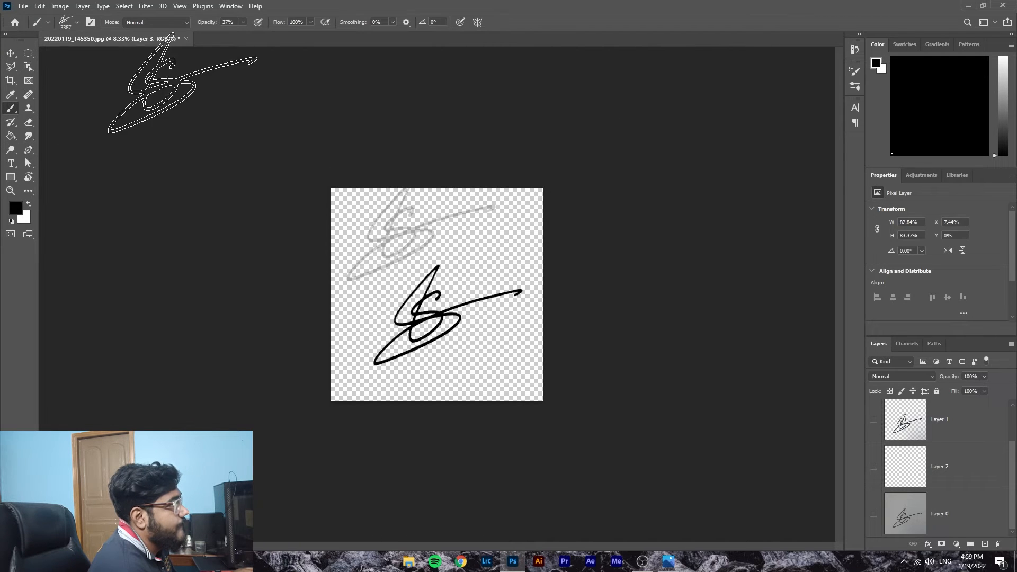
Step: Open the photo _DSC1021 from the Desktop and duplicate its Background layer
click(21, 7)
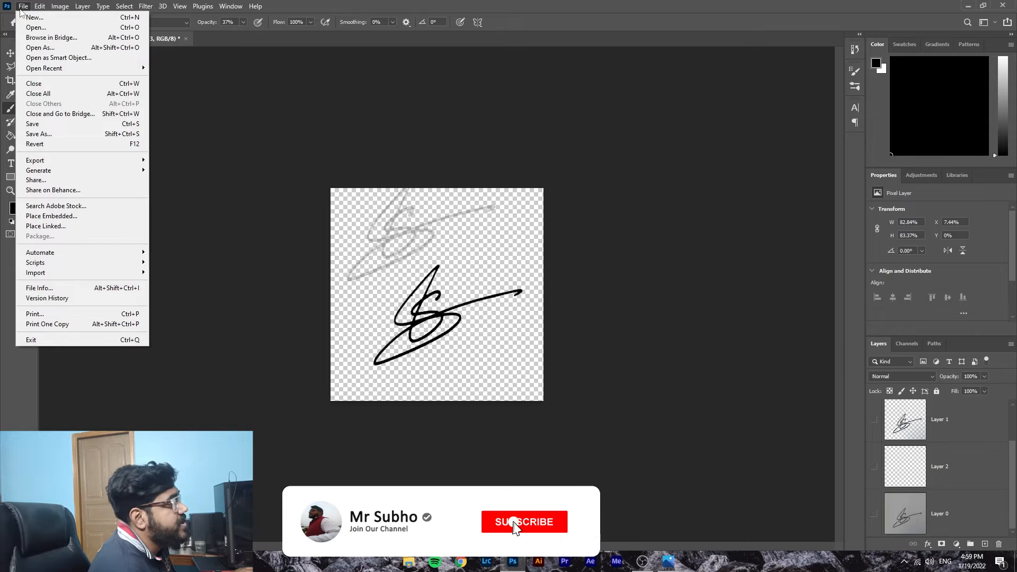
click(36, 27)
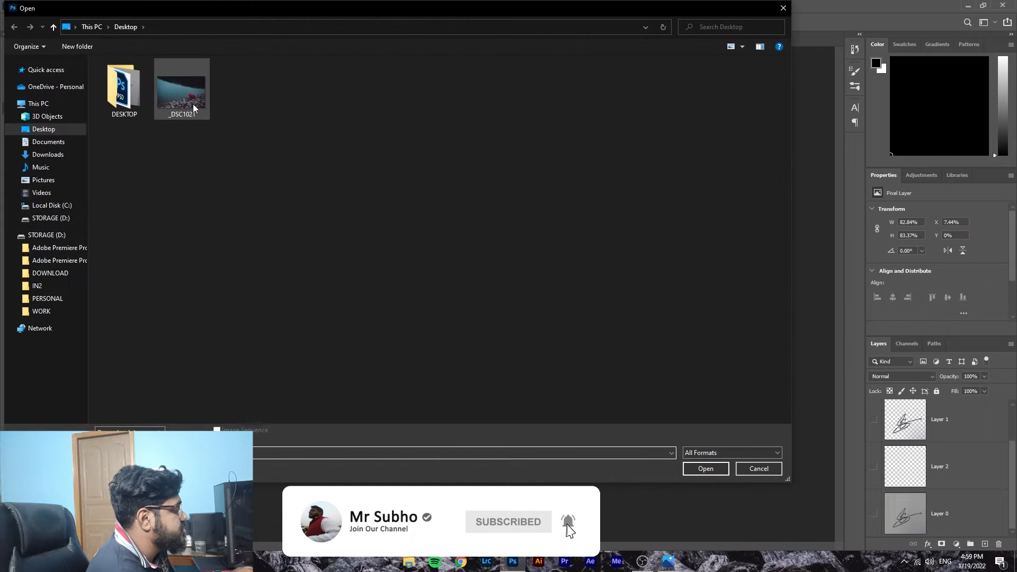
click(201, 108)
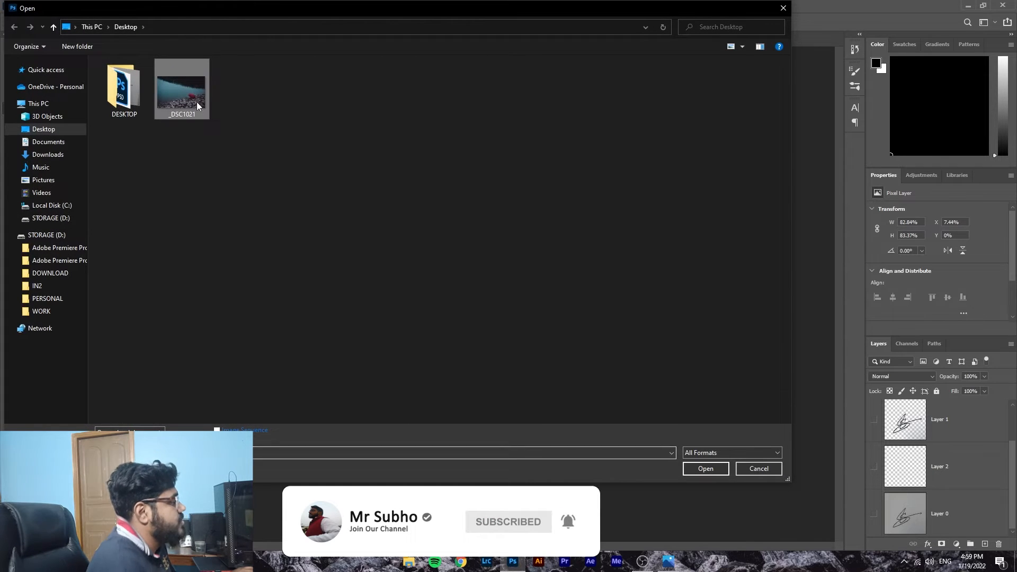
click(723, 470)
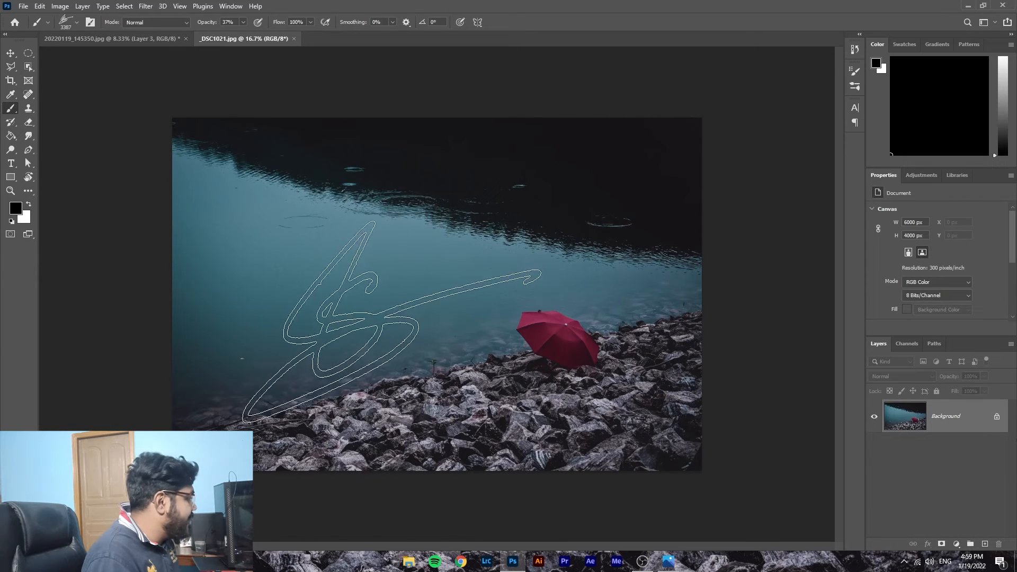
key(ctrl+j)
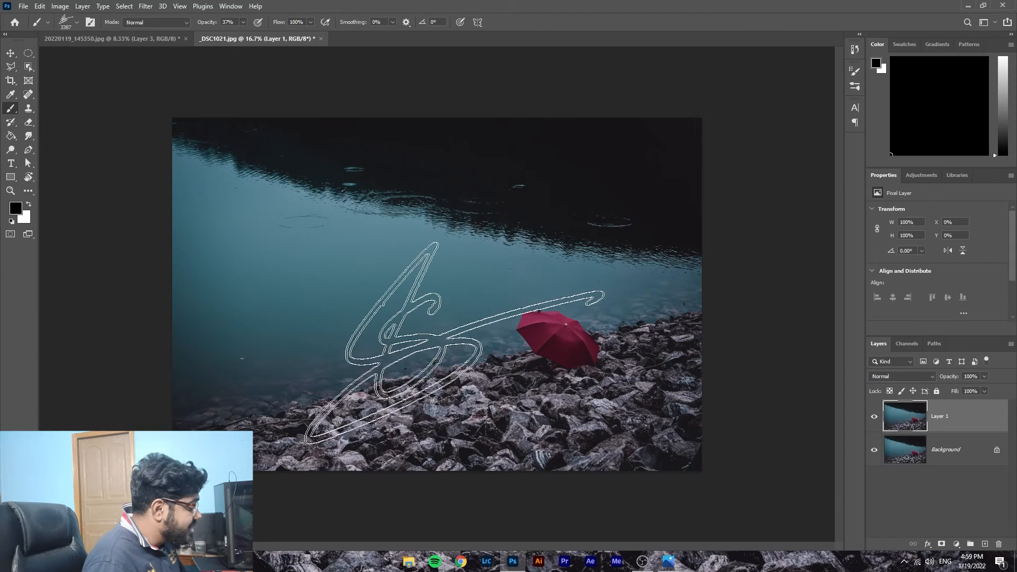
Step: Reduce the signature brush to 2600 px and raise its opacity to 100%
key(bracketleft)
key(bracketleft)
key(bracketleft)
key(bracketleft)
key(bracketleft)
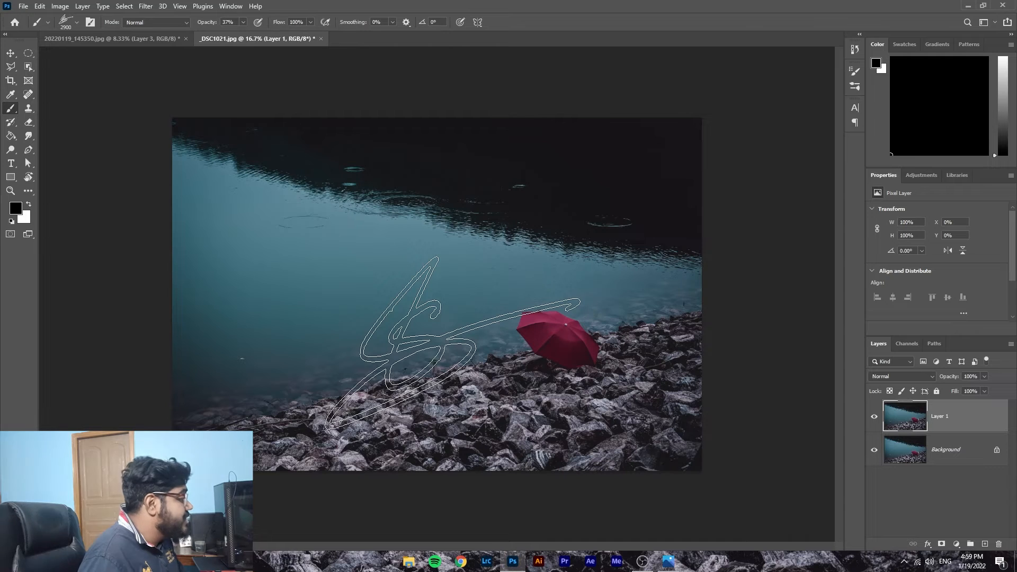
key(bracketleft)
key(bracketleft)
key(bracketleft)
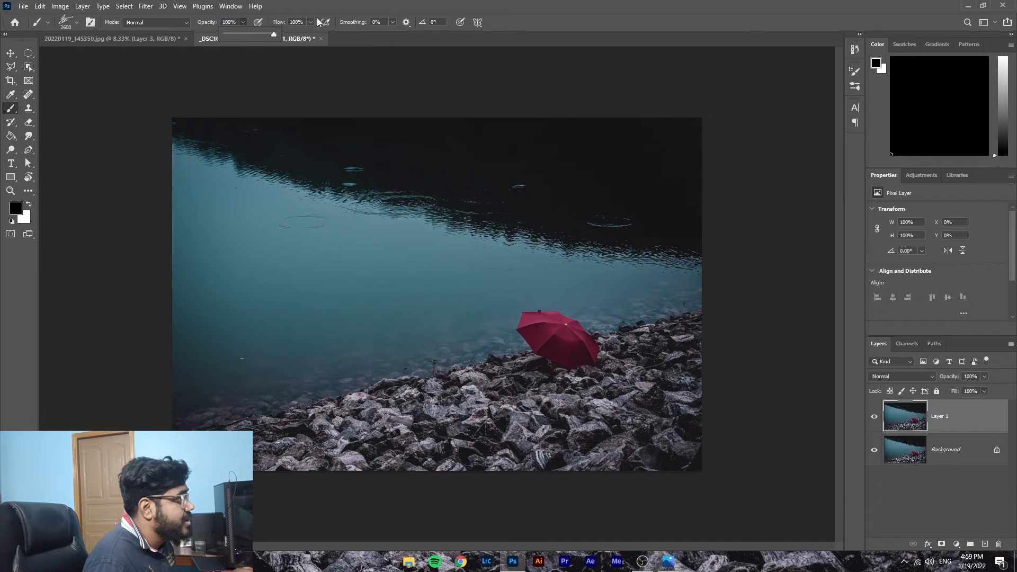
Step: Try stamping the black signature over the photo's lower-left shoreline with the Brush tool, and undo the stamp
click(10, 55)
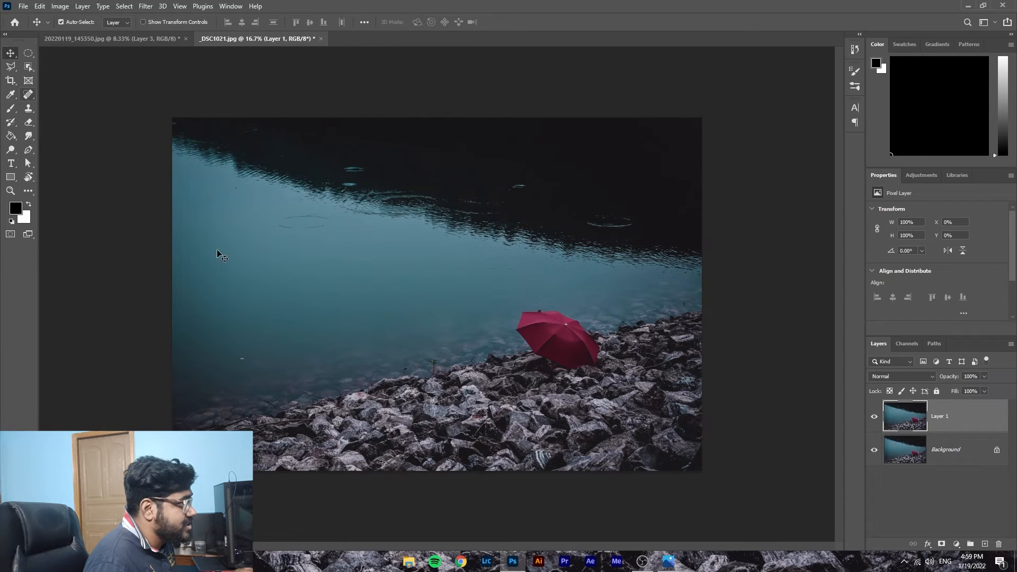
click(11, 108)
click(345, 373)
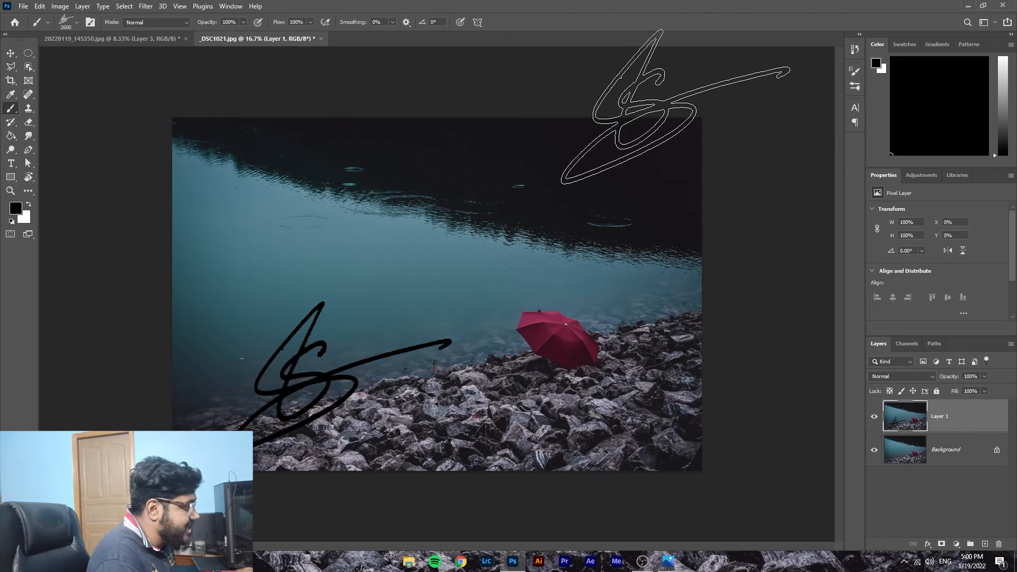
key(ctrl+z)
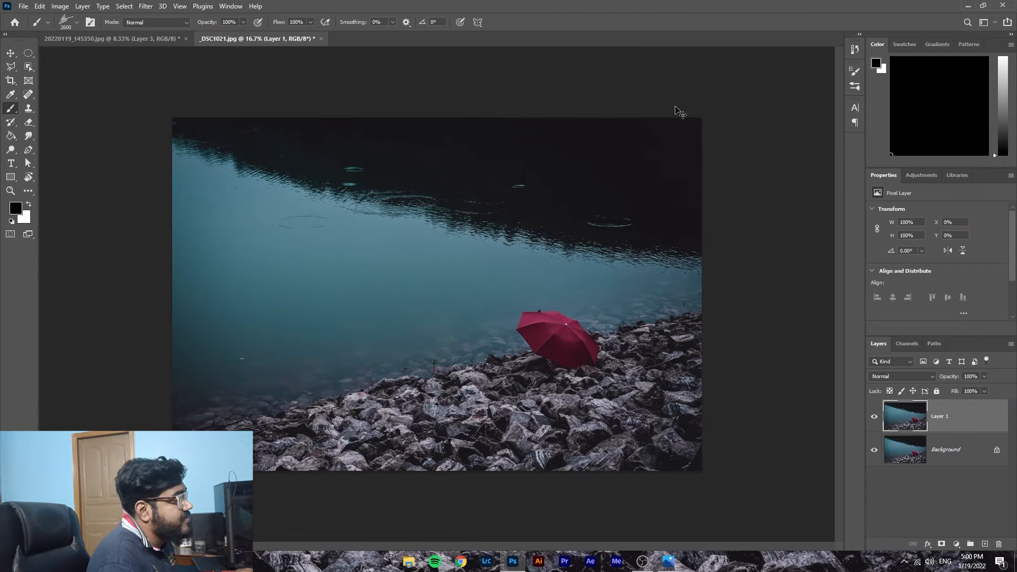
Step: Set the foreground color to pure red (ff0000), try a red signature stamp on the lower-left shoreline, and undo it
click(15, 210)
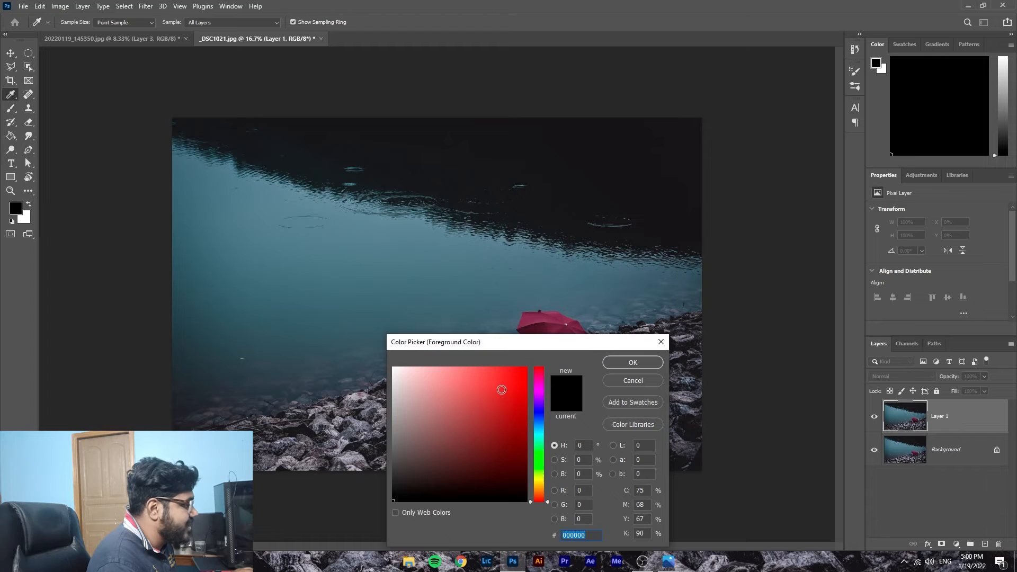
drag(500, 391, 533, 366)
click(633, 362)
key(b)
click(360, 395)
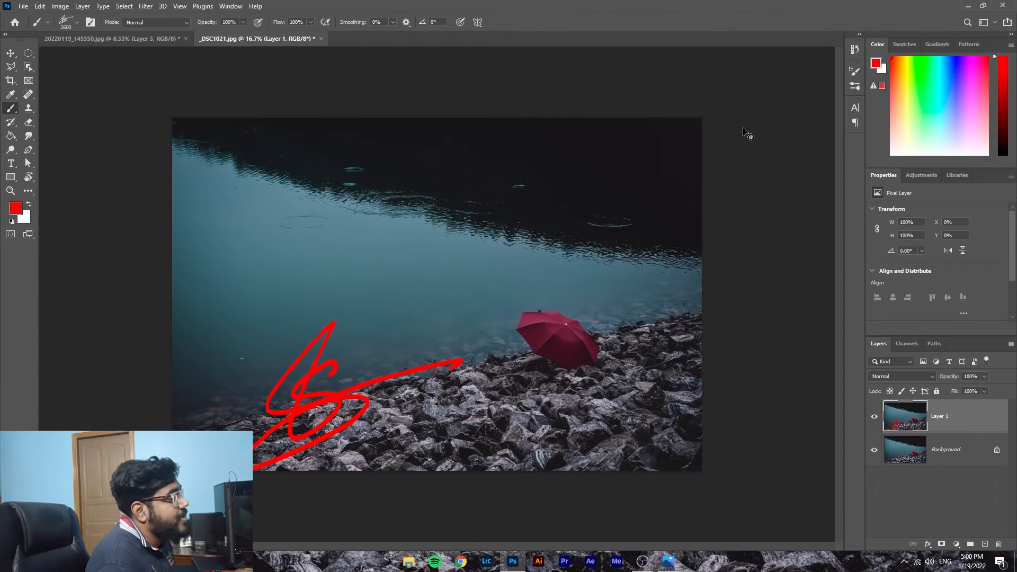
key(ctrl+z)
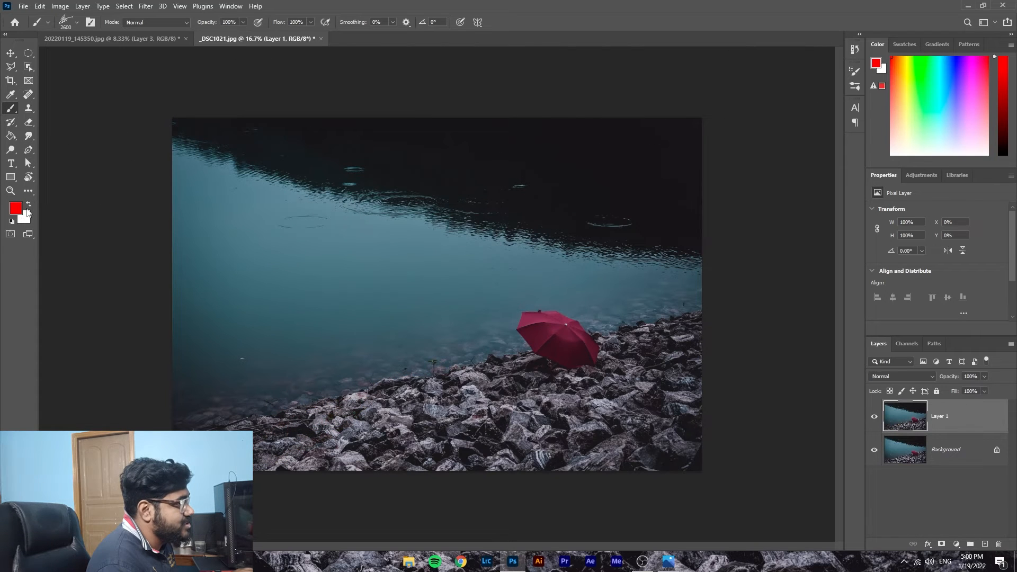
Step: Reset the colors and make white the foreground, try a white signature stamp on the lower-left shoreline, and undo it
click(21, 210)
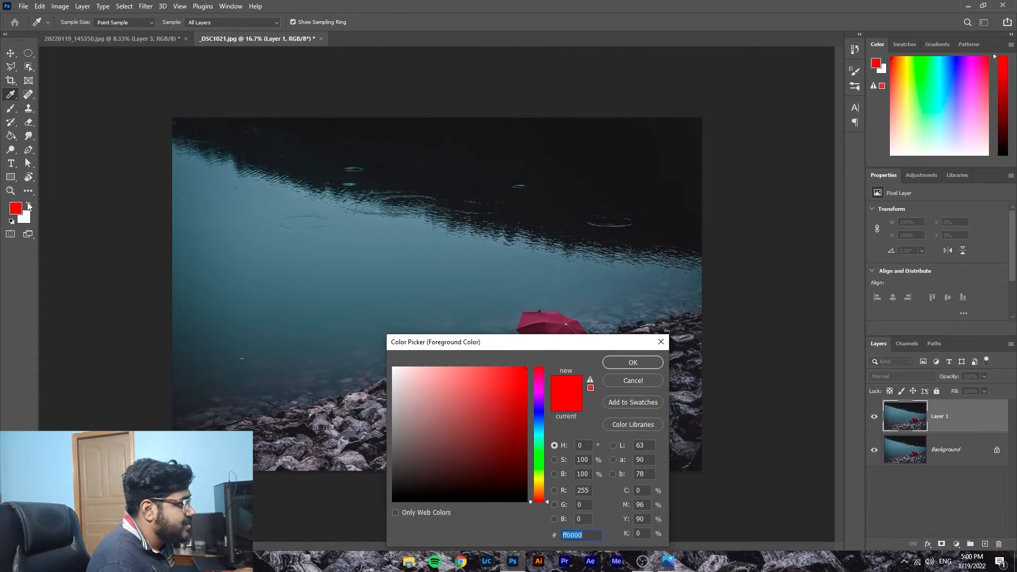
click(618, 379)
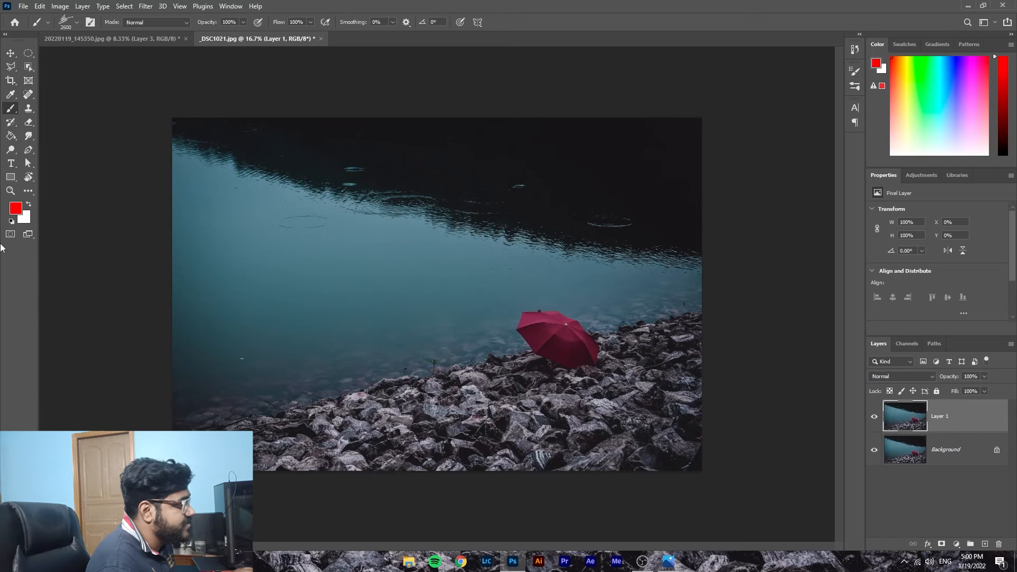
click(12, 221)
click(28, 205)
mouse_move(262, 476)
mouse_down()
mouse_move(318, 371)
mouse_move(350, 392)
mouse_move(461, 351)
mouse_up()
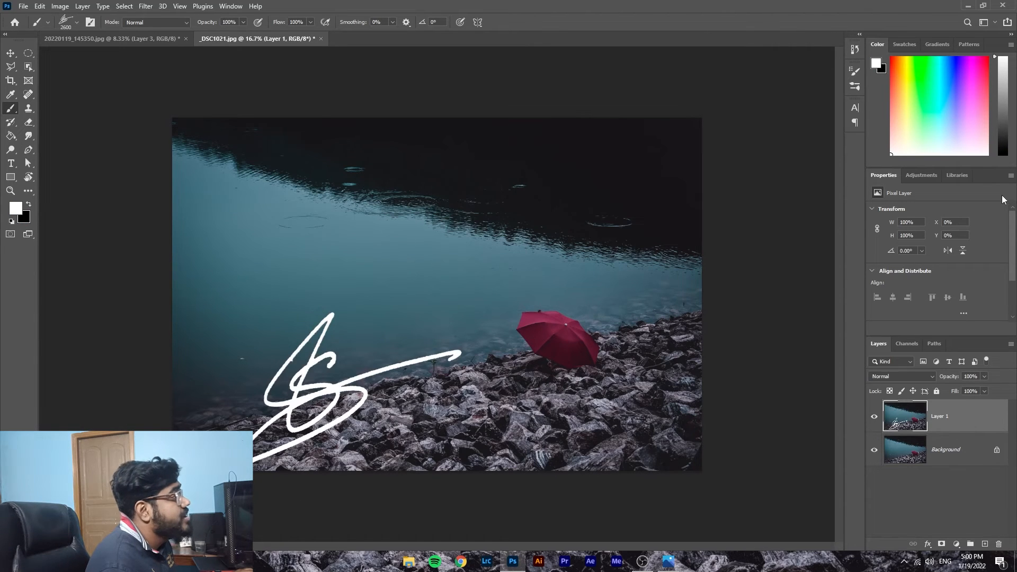
key(ctrl+z)
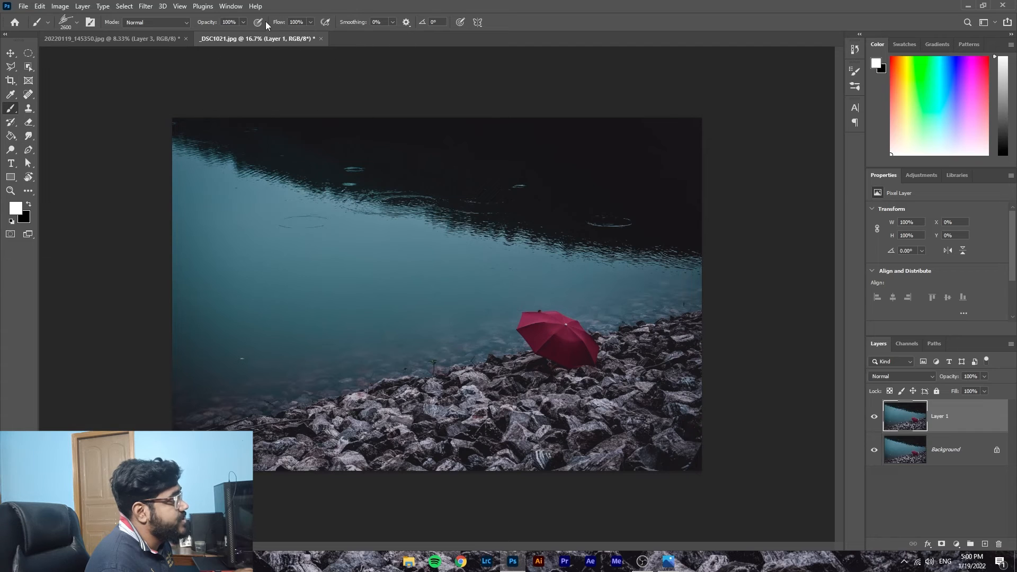
Step: Lower the signature brush's opacity to 22% and shrink the brush to 900 px
click(242, 23)
drag(240, 36, 205, 36)
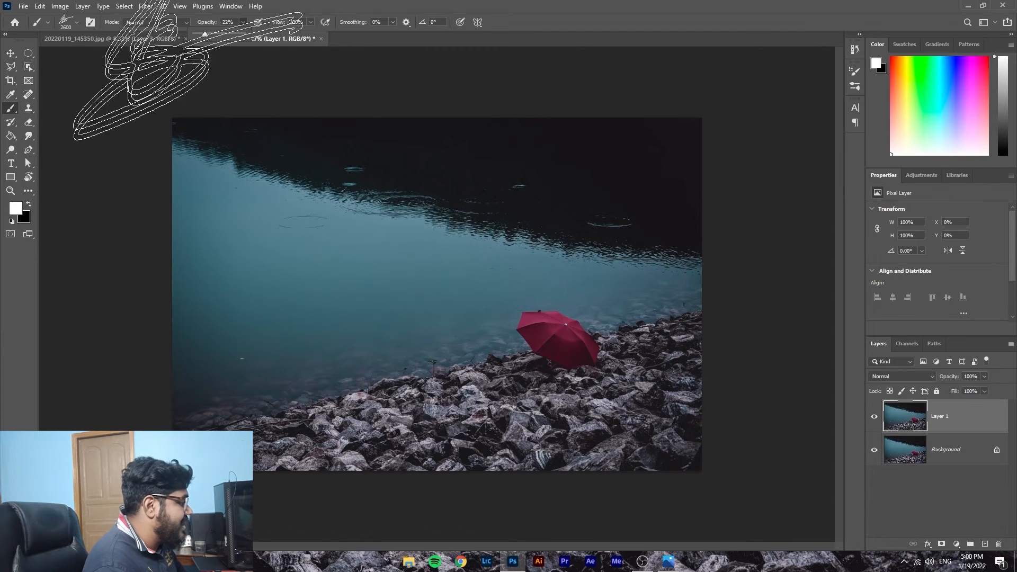
key(bracketleft)
key(bracketleft)
key(bracketleft)
key(bracketleft)
key(bracketleft)
key(bracketleft)
key(bracketleft)
key(bracketleft)
key(bracketleft)
key(bracketleft)
key(bracketleft)
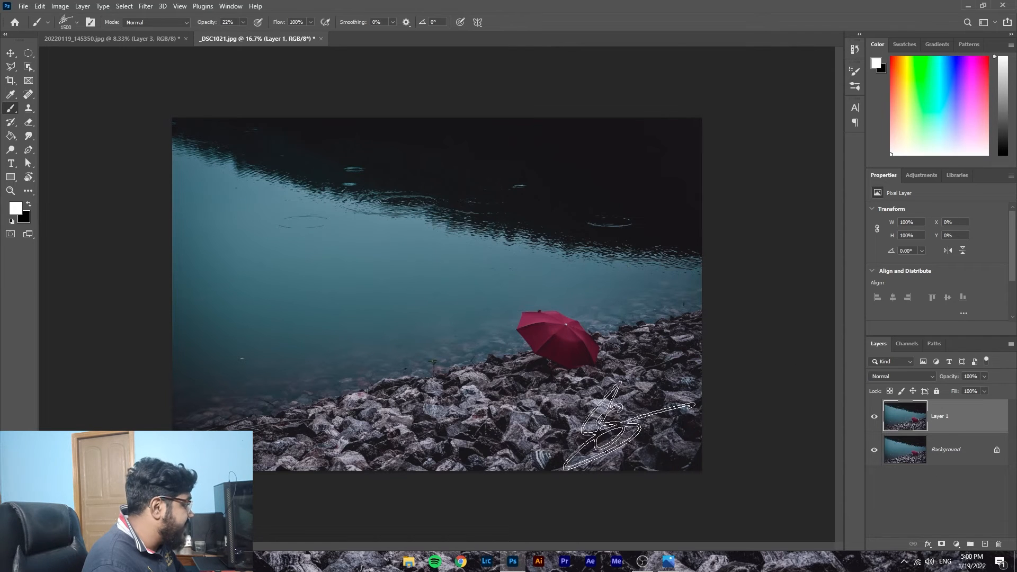
key(bracketleft)
key(bracketleft)
key(bracketleft)
key(bracketleft)
key(bracketleft)
key(bracketleft)
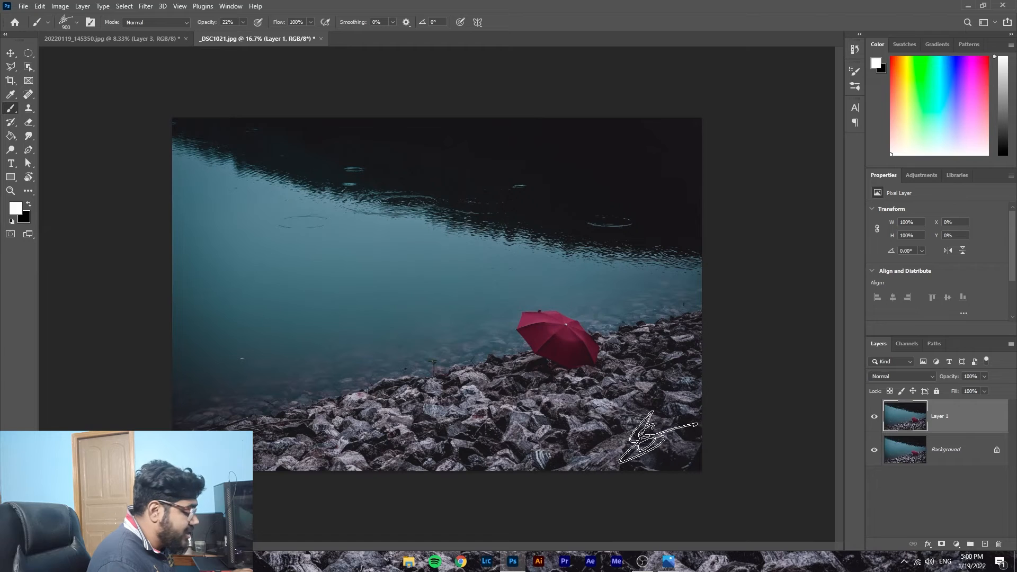
Step: Try a faint stamp on the photo's lower-right rocks, undo it, raise the brush opacity to 63% and stamp the white signature there
click(656, 438)
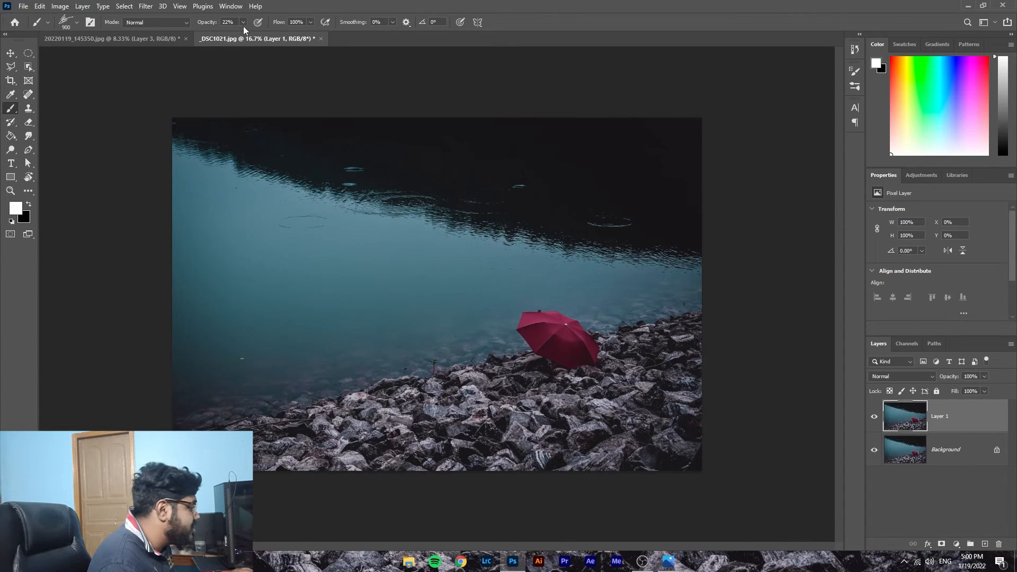
drag(245, 34, 263, 34)
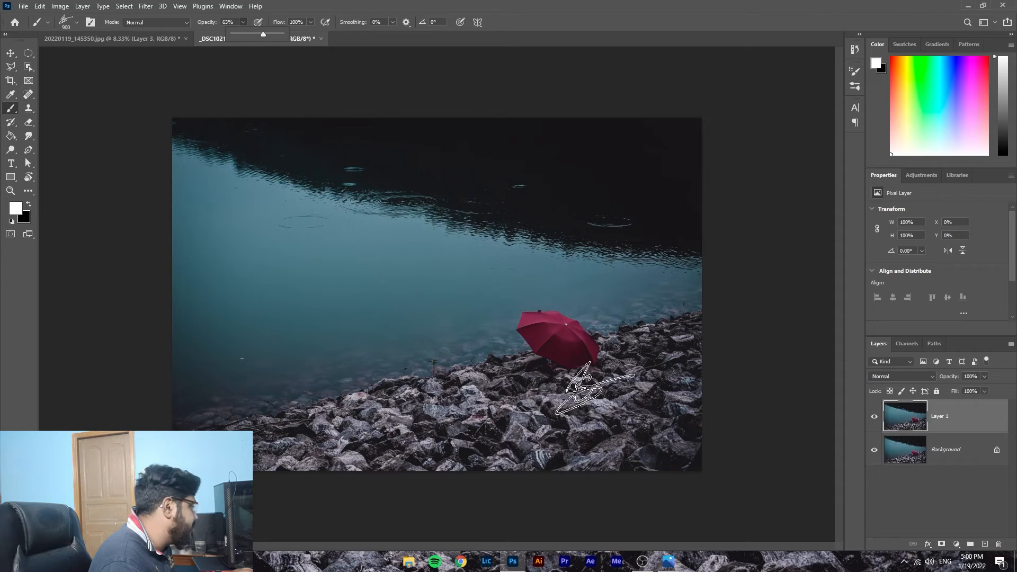
click(655, 428)
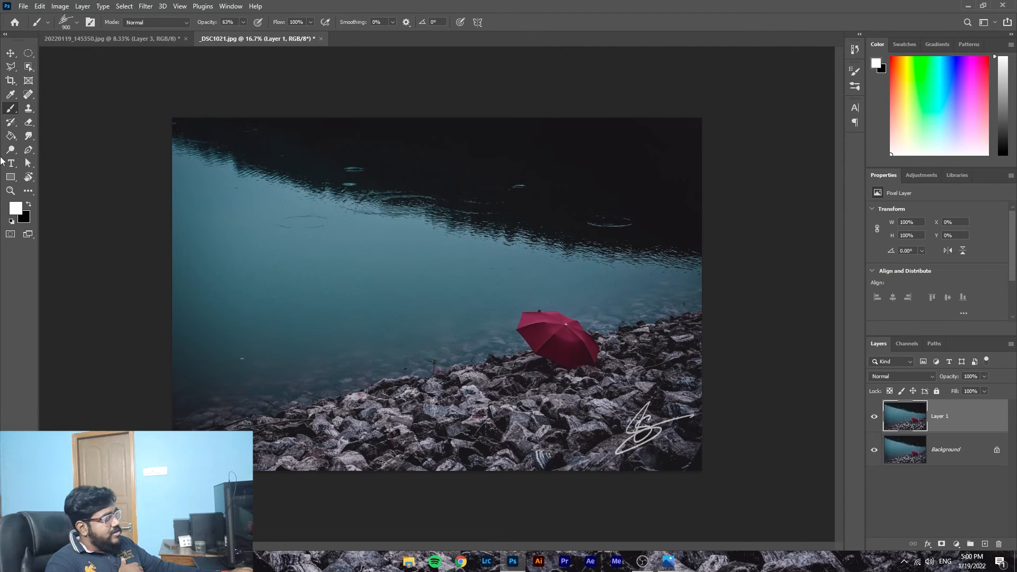
Step: Change the foreground color to green and stamp a green signature on the rocks left of the white one
click(15, 208)
click(510, 396)
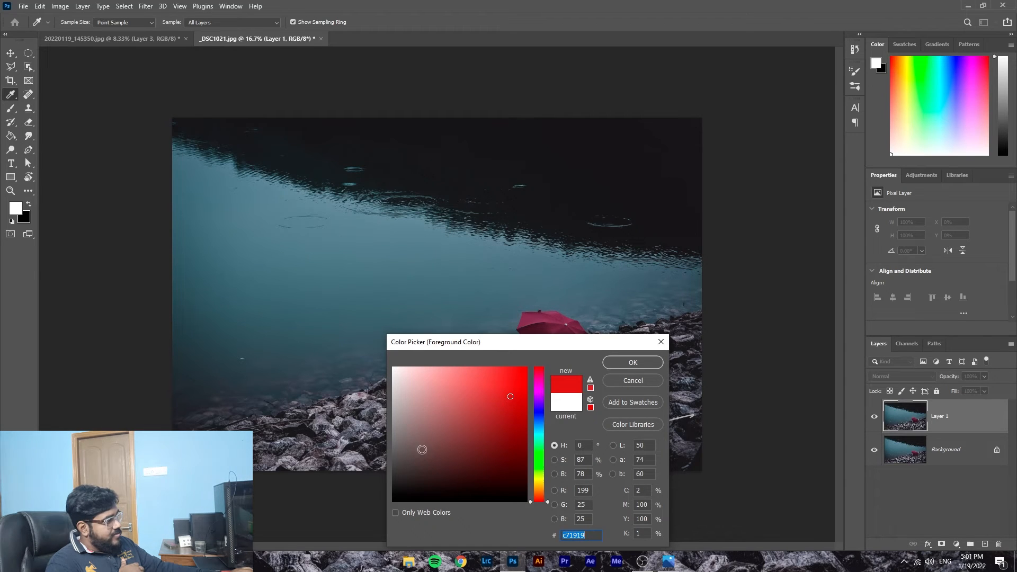
click(538, 464)
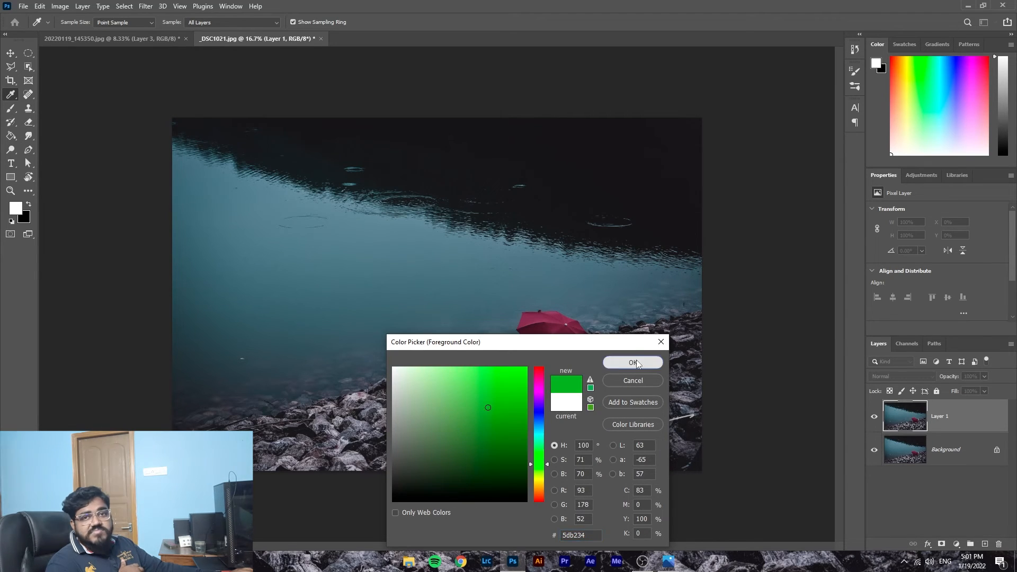
click(632, 365)
key(b)
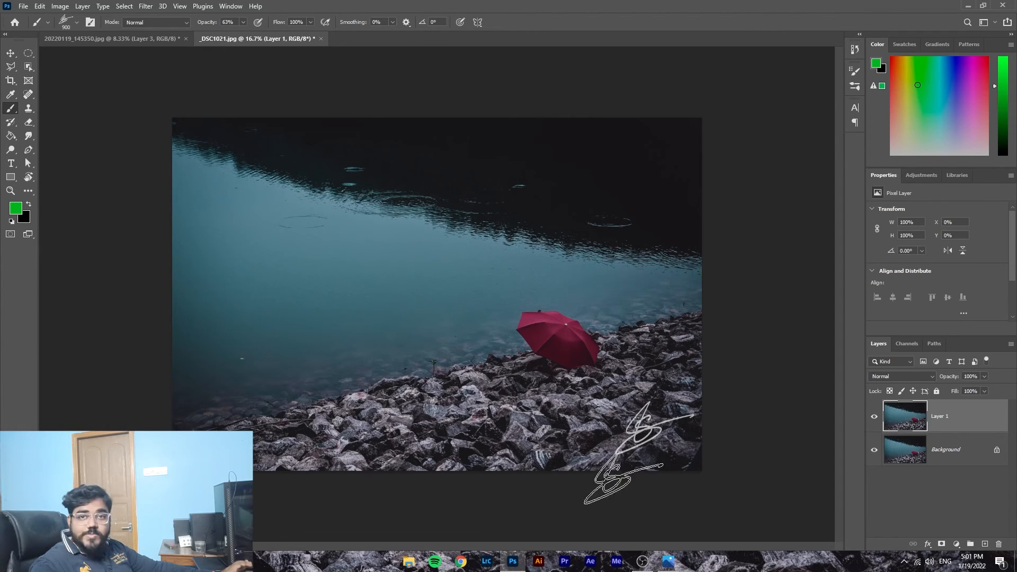
click(530, 431)
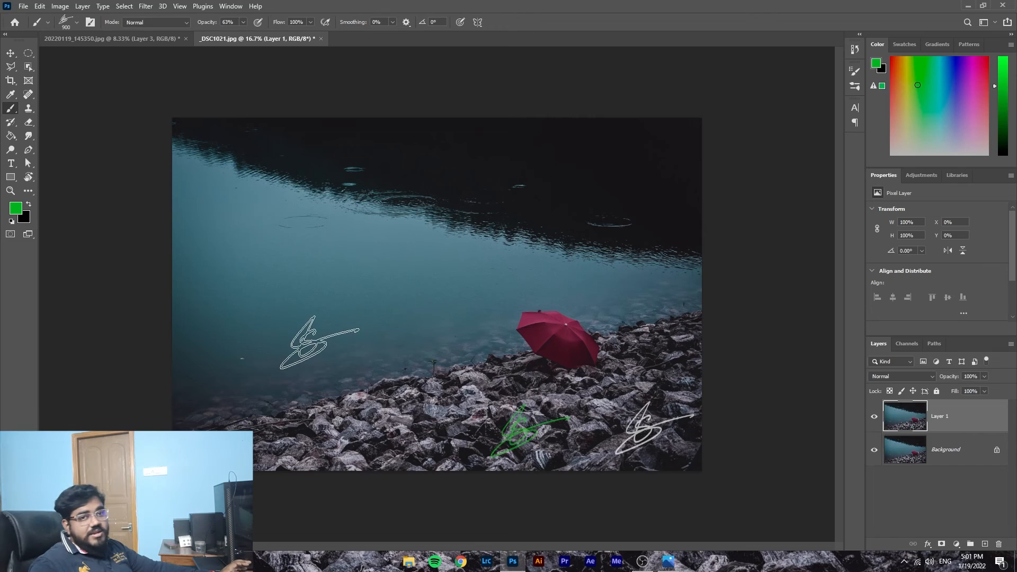